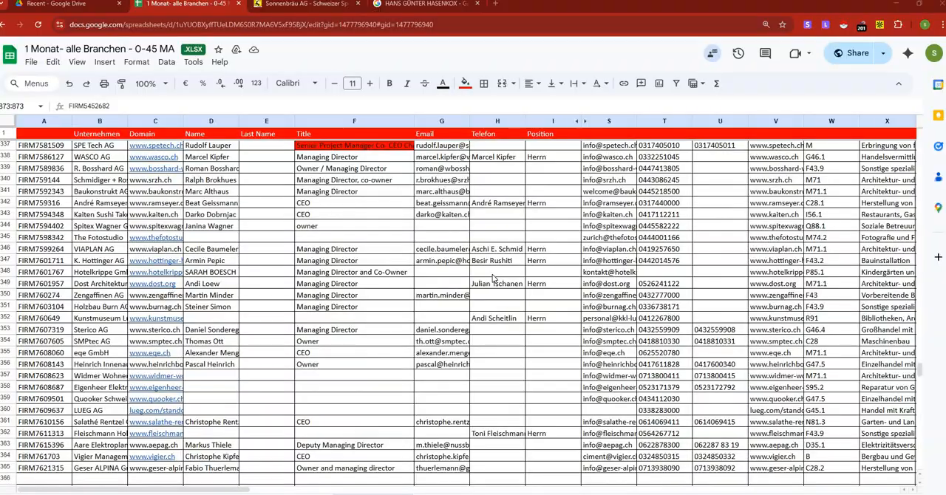
Examine the company records and compare the plain and red-highlighted entries in the Title column.
scroll(494, 277, up, 15)
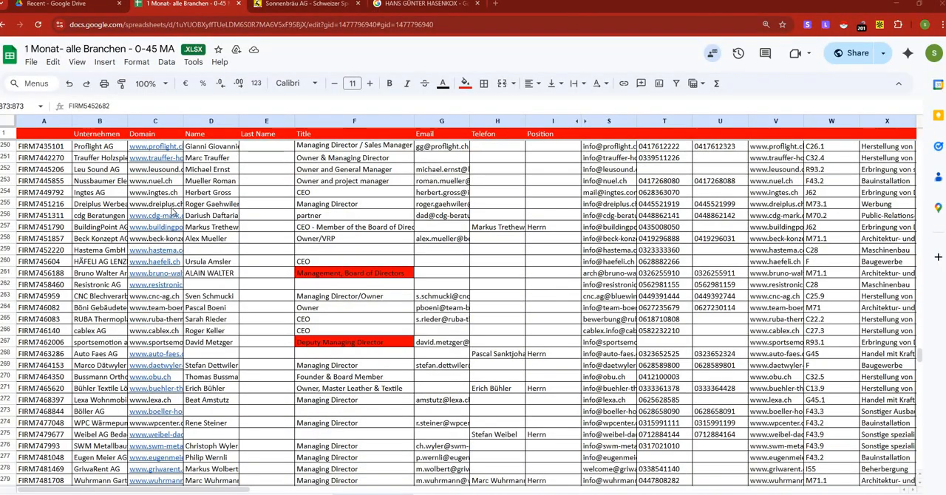
scroll(336, 221, up, 3)
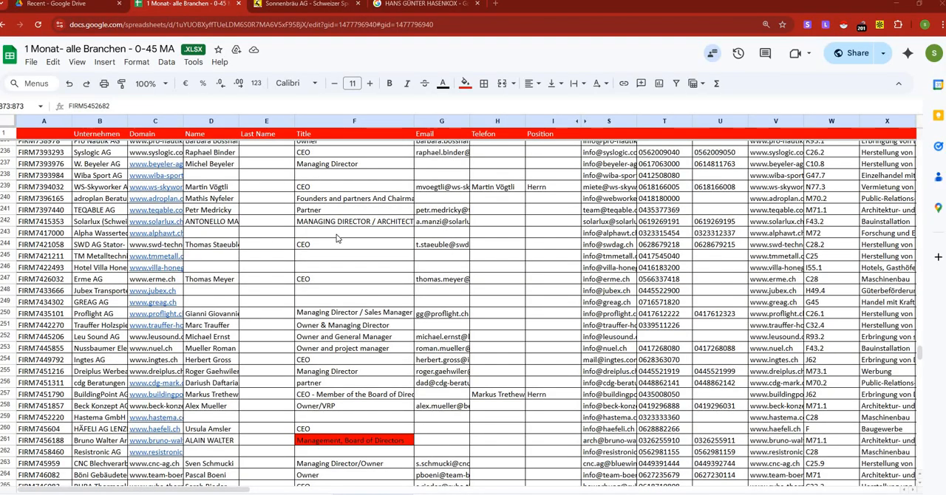
scroll(337, 238, down, 5)
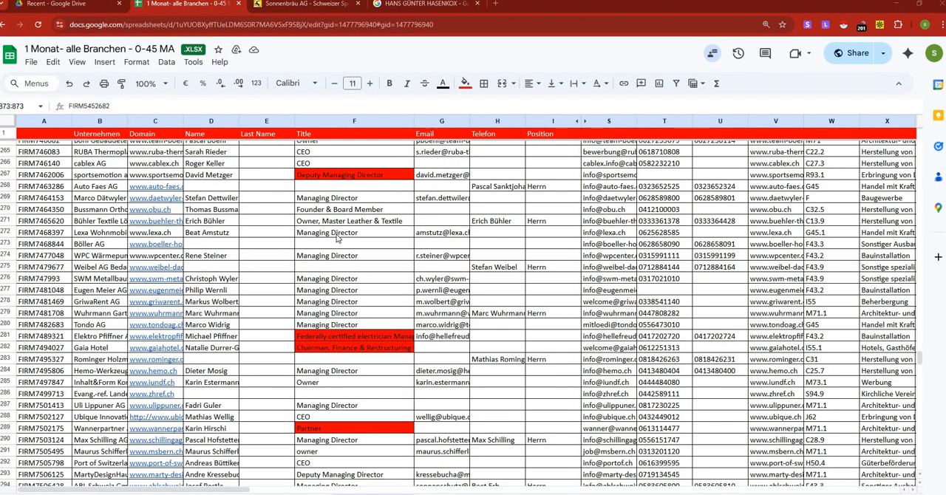
scroll(337, 238, down, 20)
scroll(336, 242, down, 20)
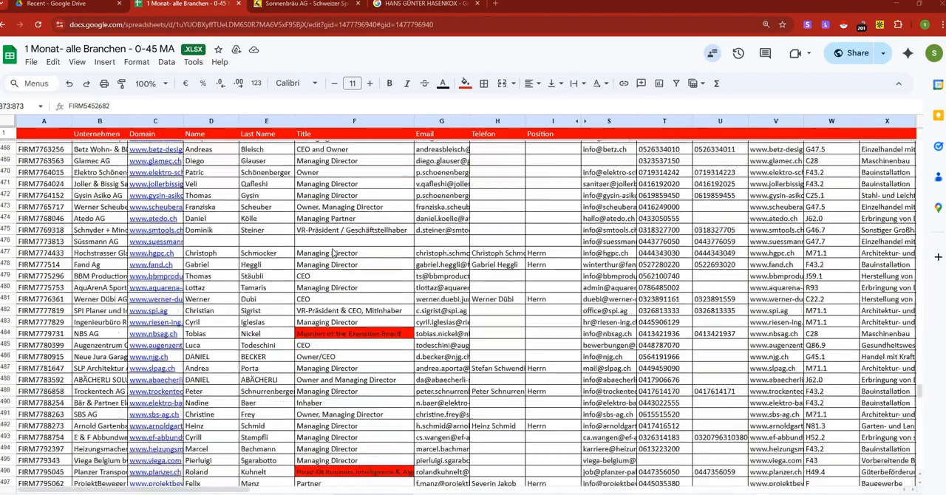
scroll(332, 256, down, 6)
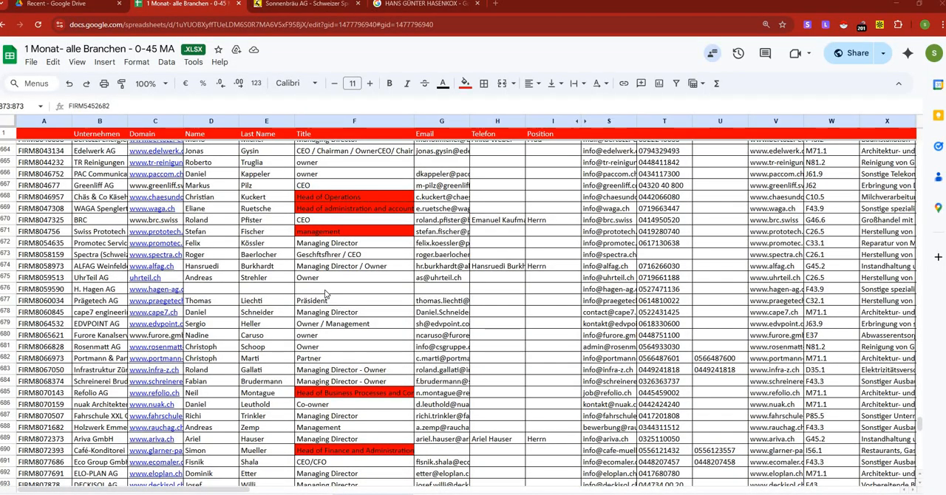
scroll(326, 297, down, 12)
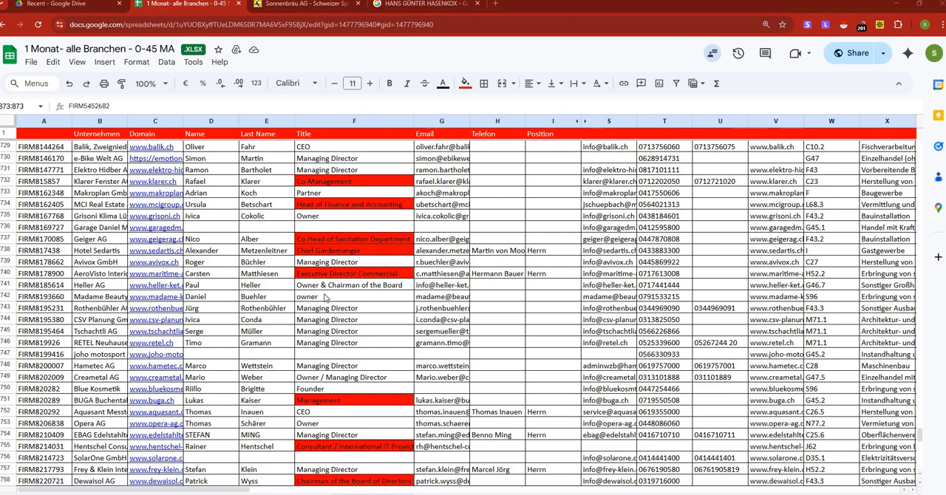
scroll(326, 297, down, 3)
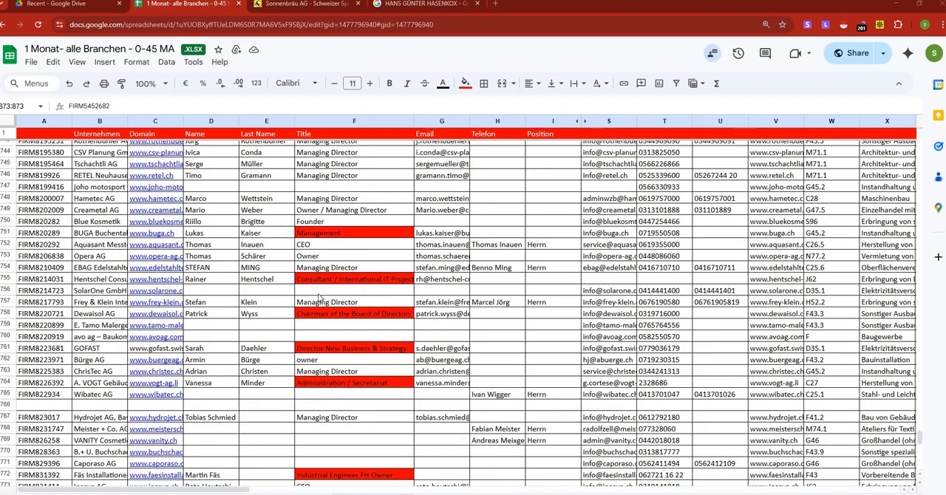
scroll(322, 299, down, 4)
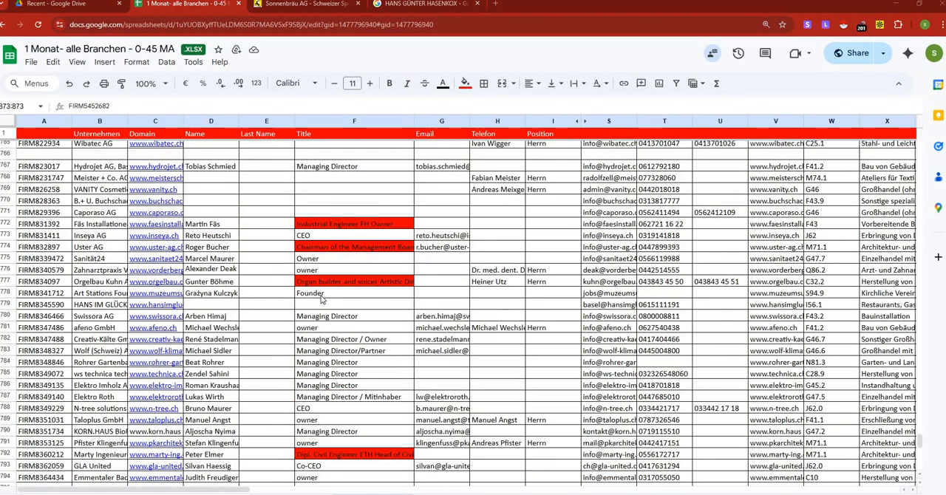
scroll(321, 298, down, 2)
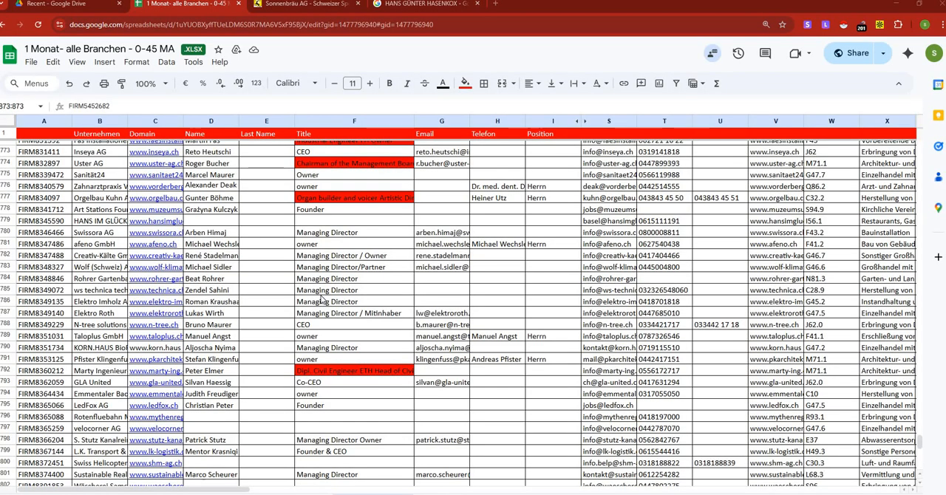
scroll(322, 300, up, 3)
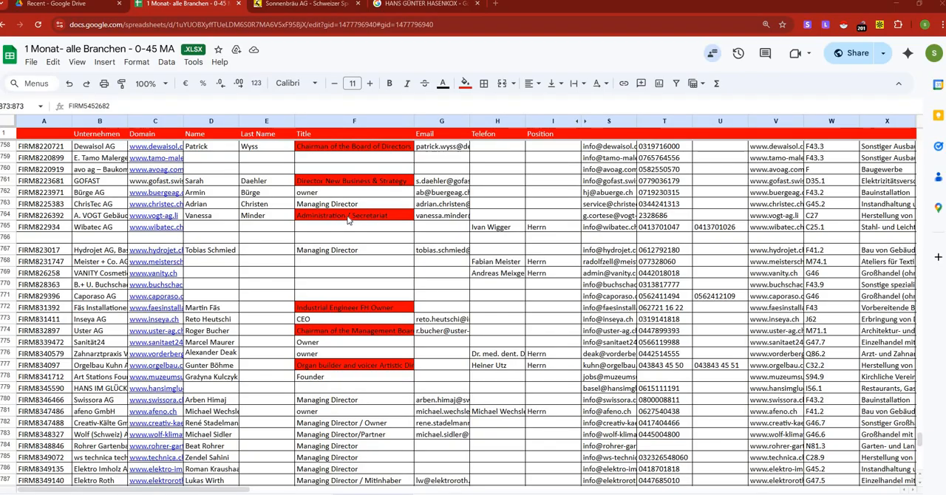
Inspect the Title entries in rows 1773, 1776 and 1792, including the full text of the red-highlighted one.
click(339, 320)
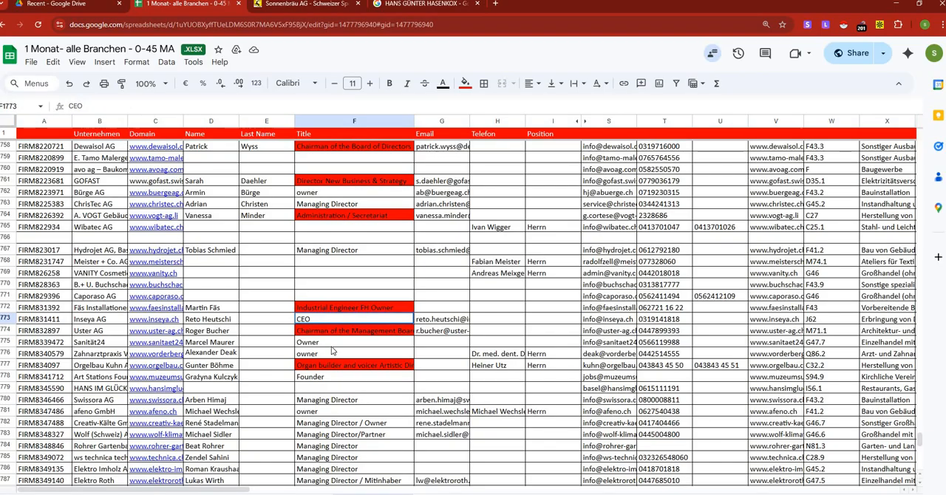
click(332, 352)
scroll(369, 303, down, 3)
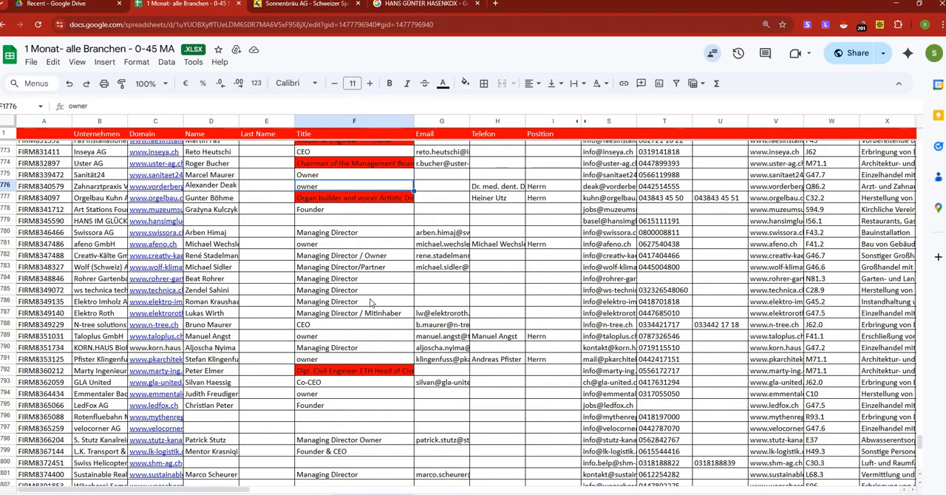
click(346, 376)
scroll(351, 296, down, 3)
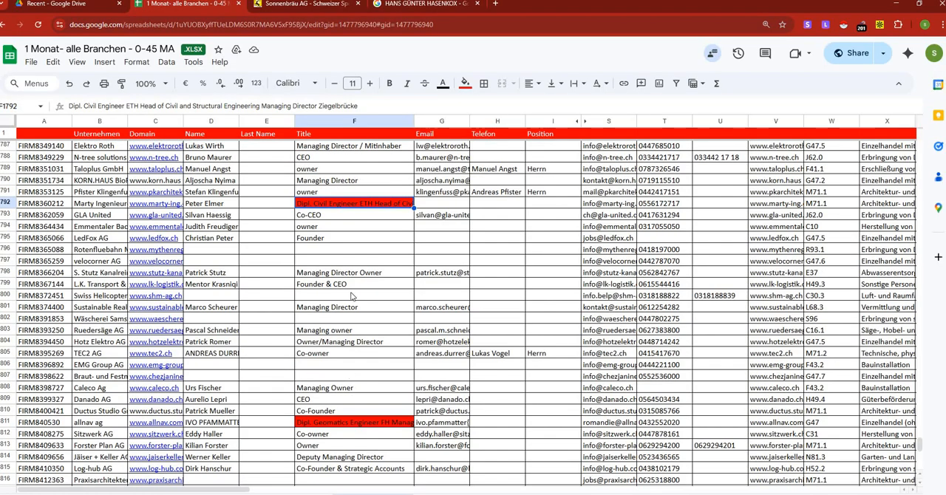
scroll(327, 281, up, 3)
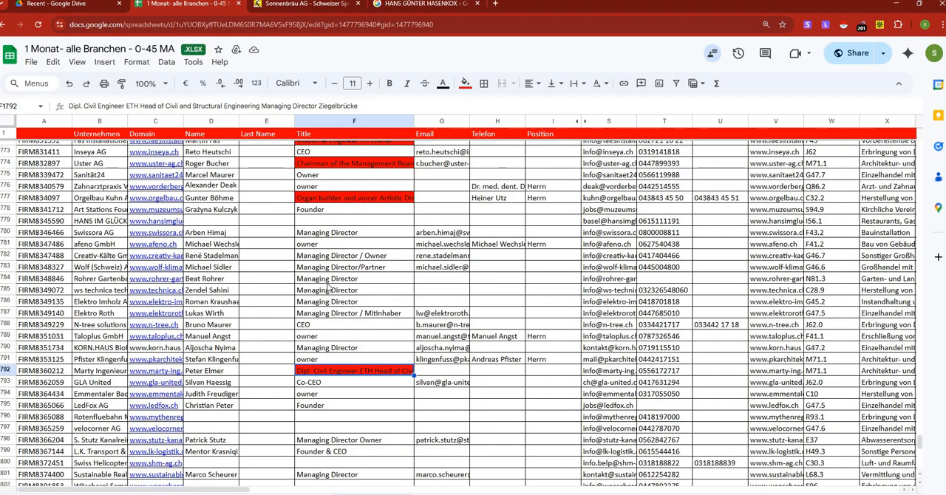
scroll(328, 288, down, 20)
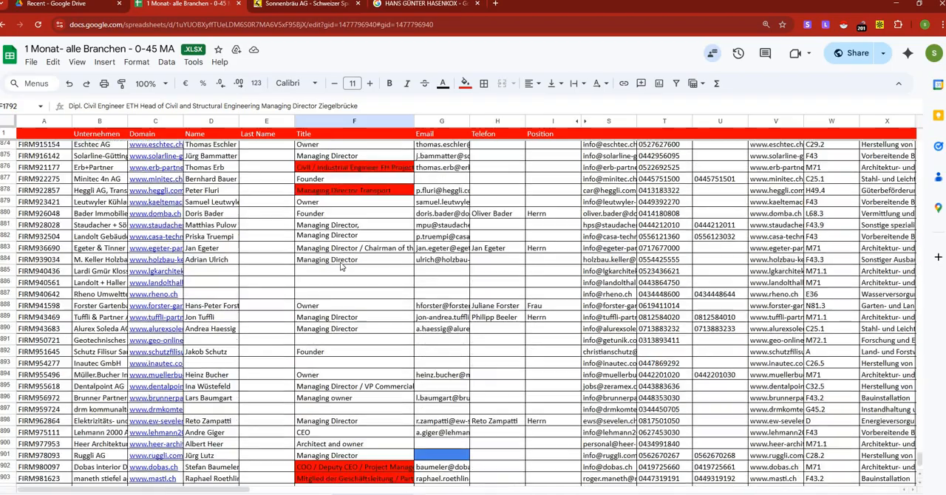
Review the Title column down to the end of the list and back up to the rows around 940.
scroll(342, 266, down, 4)
scroll(342, 264, up, 4)
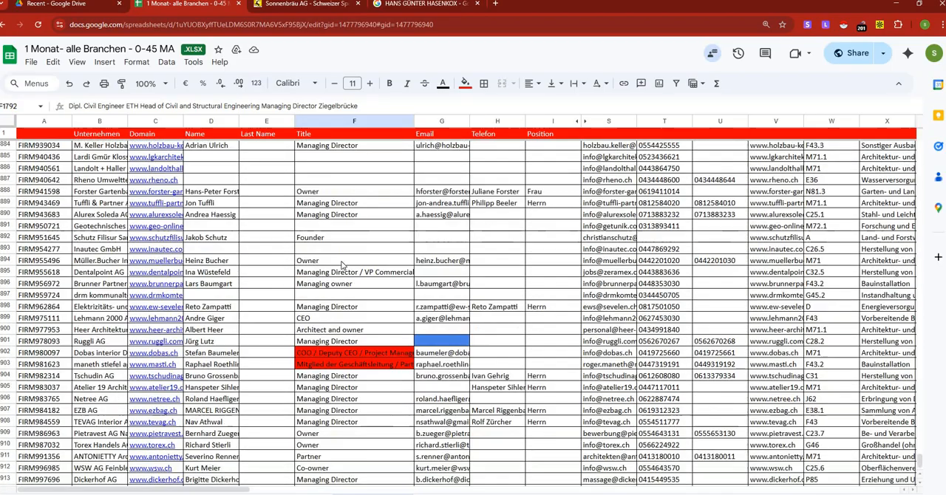
scroll(344, 266, down, 4)
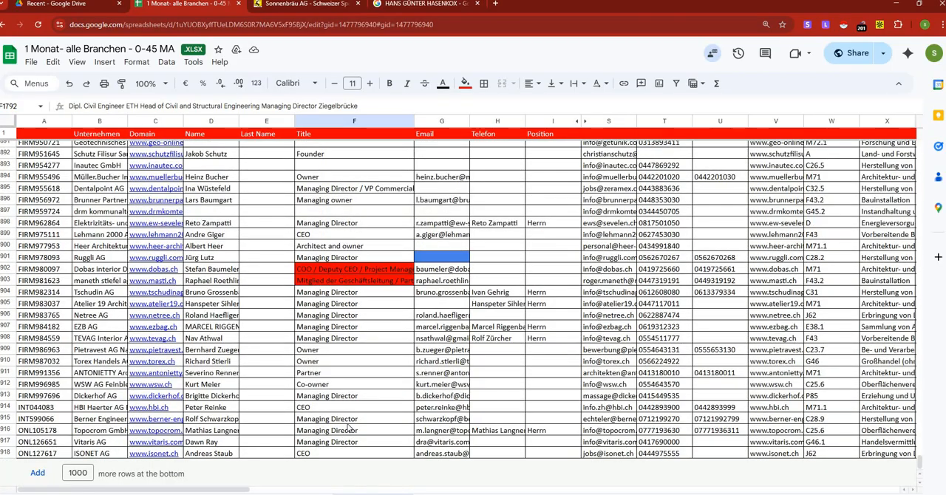
scroll(350, 421, up, 4)
scroll(351, 406, down, 4)
scroll(352, 393, up, 20)
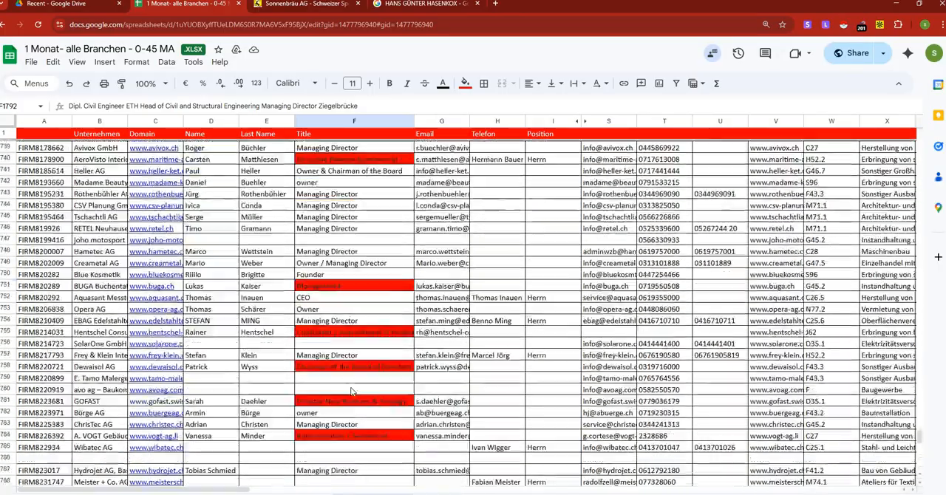
scroll(352, 392, up, 20)
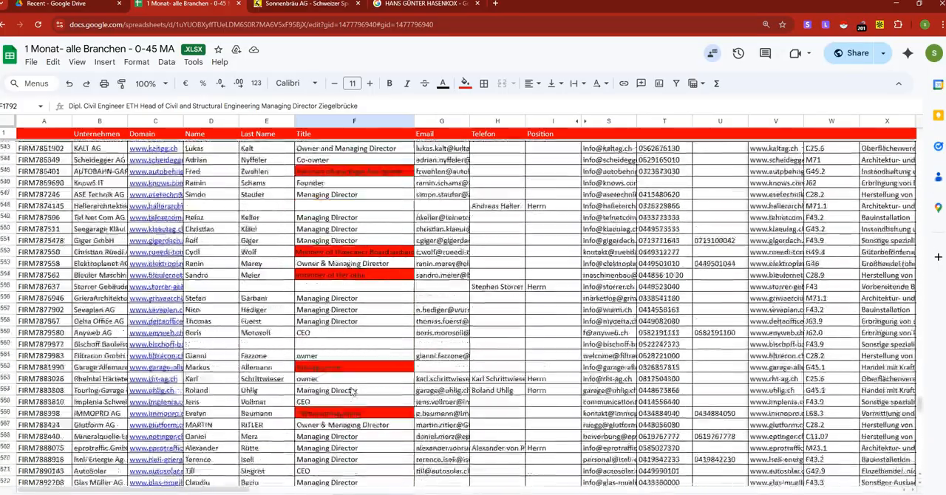
scroll(351, 392, up, 7)
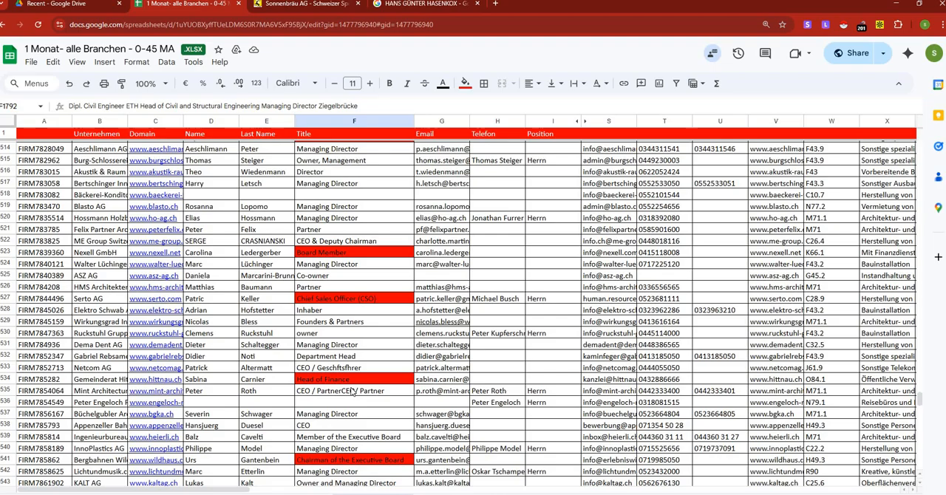
scroll(353, 390, up, 6)
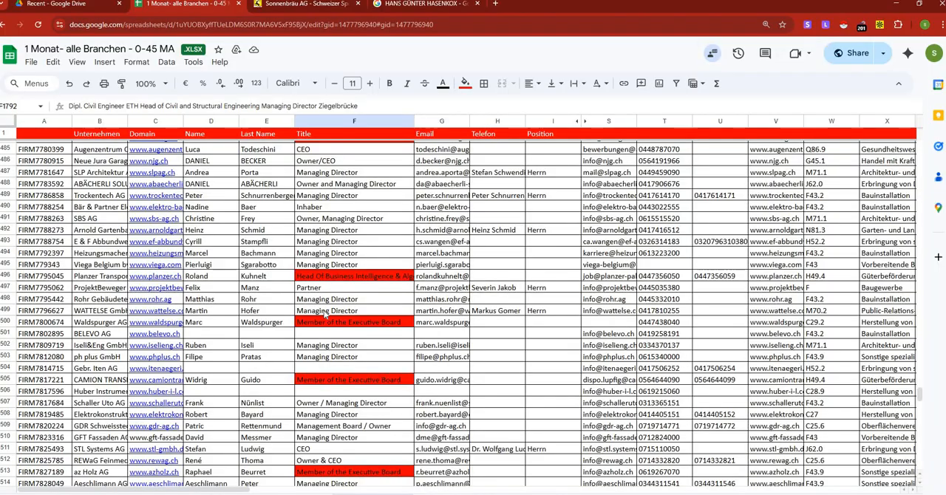
scroll(324, 314, up, 18)
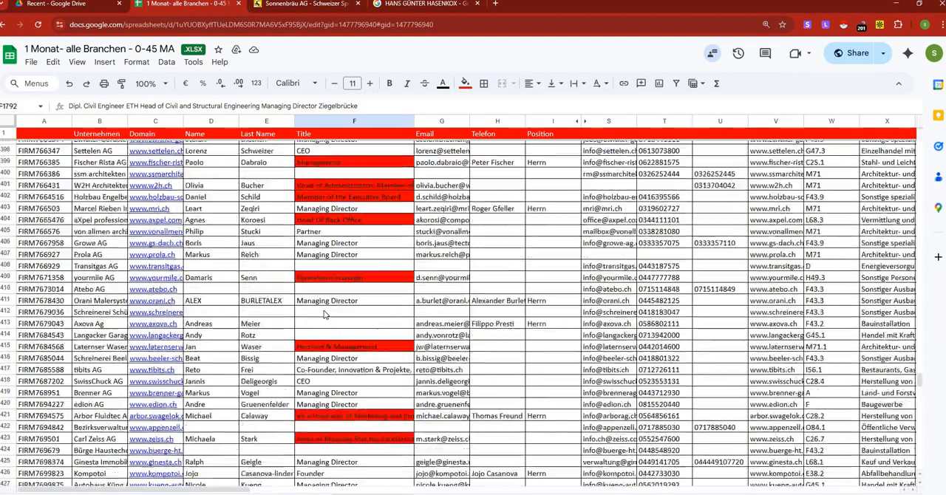
scroll(323, 314, up, 20)
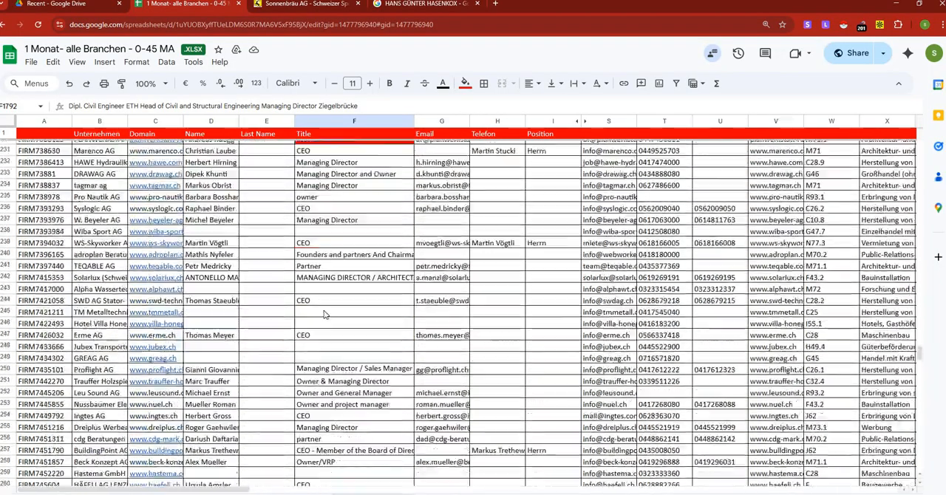
scroll(324, 314, up, 10)
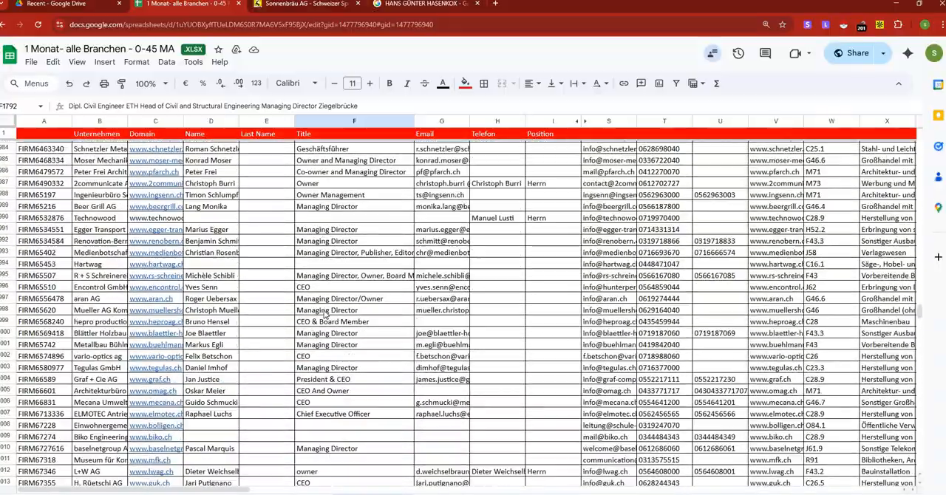
scroll(324, 315, up, 19)
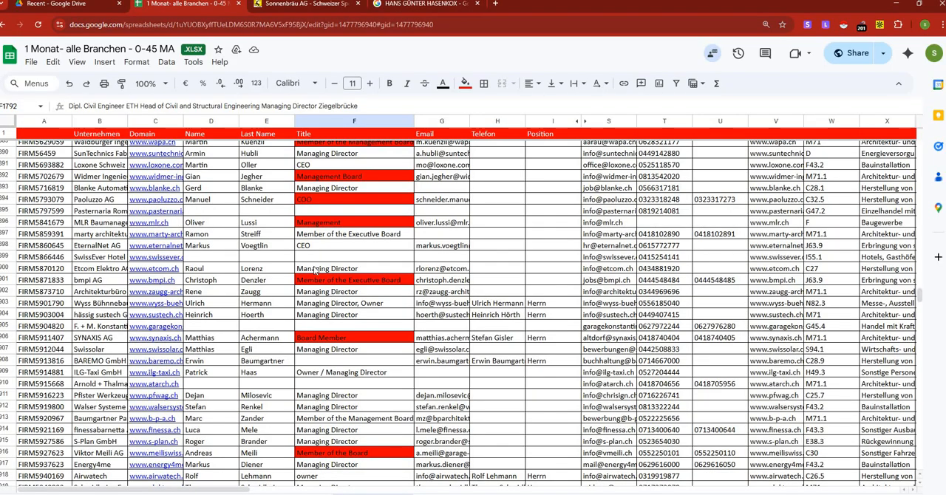
scroll(314, 271, down, 20)
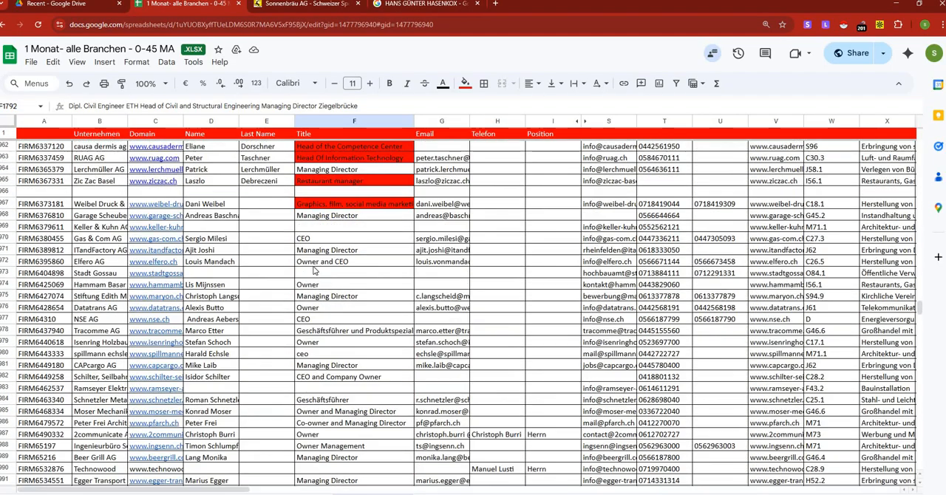
scroll(314, 270, up, 15)
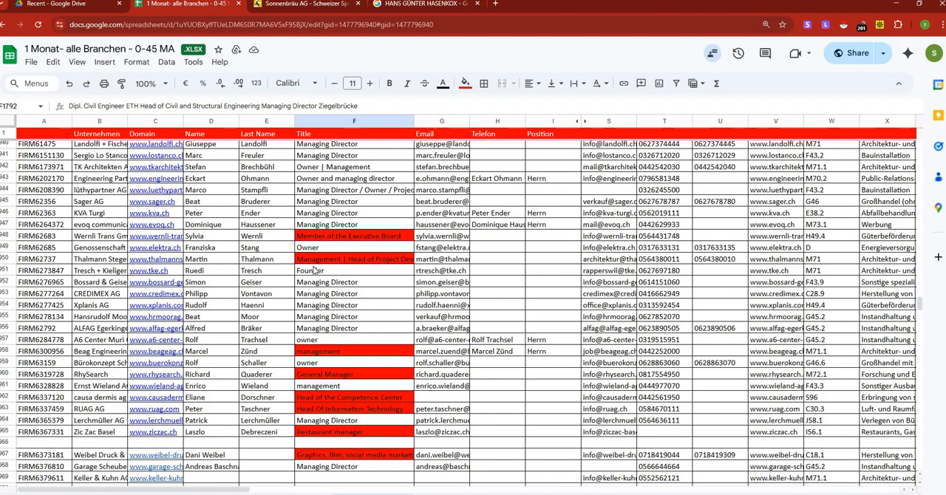
Undo the last change to row 873 and copy the title "owner" from F871 into F873.
click(70, 85)
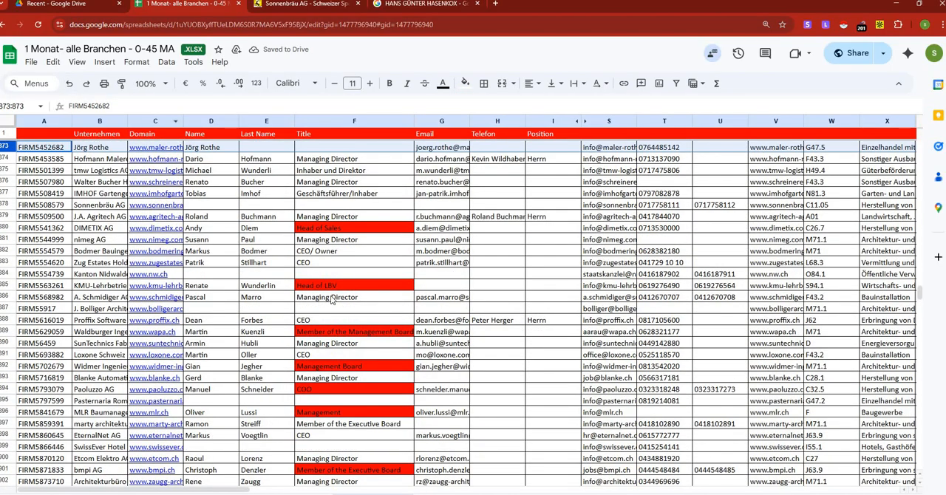
scroll(325, 299, up, 2)
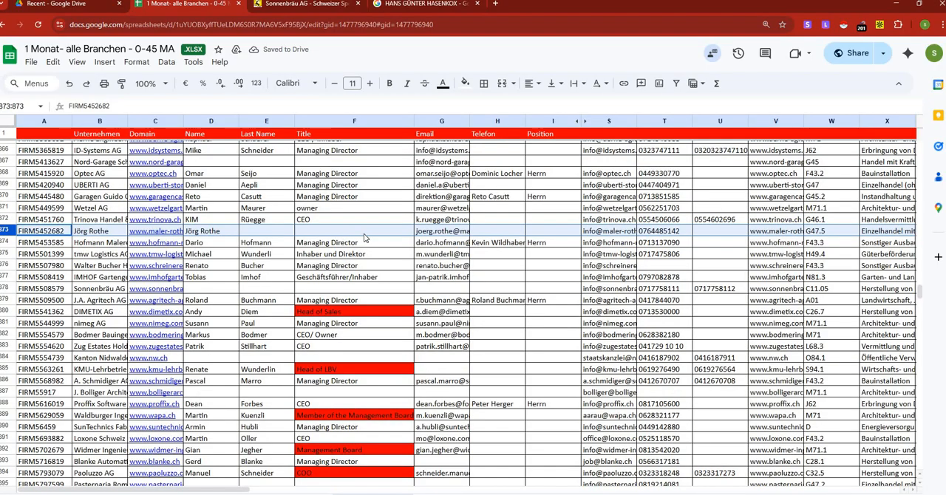
right_click(332, 210)
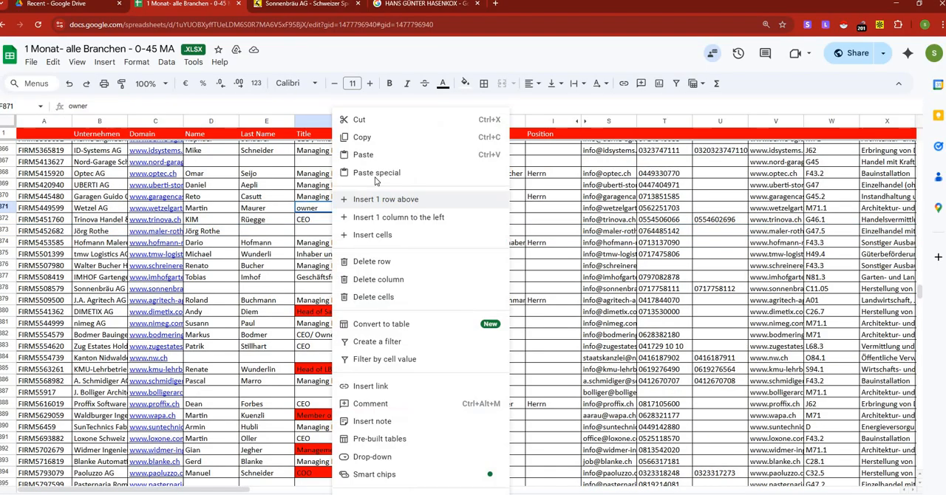
click(366, 135)
click(340, 233)
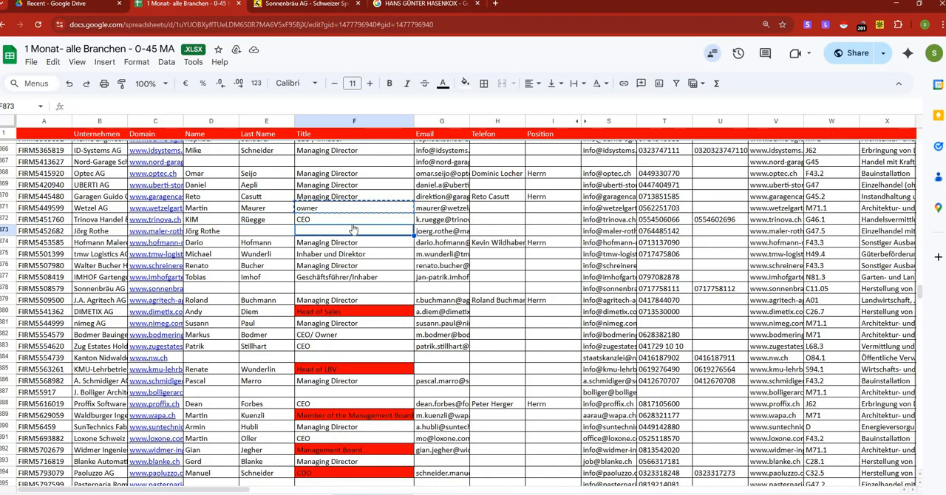
right_click(353, 230)
click(385, 155)
Open the Sonnenbräu AG website from its domain link in row 878 and close the older Sonnenbräu AG browser tab.
click(365, 292)
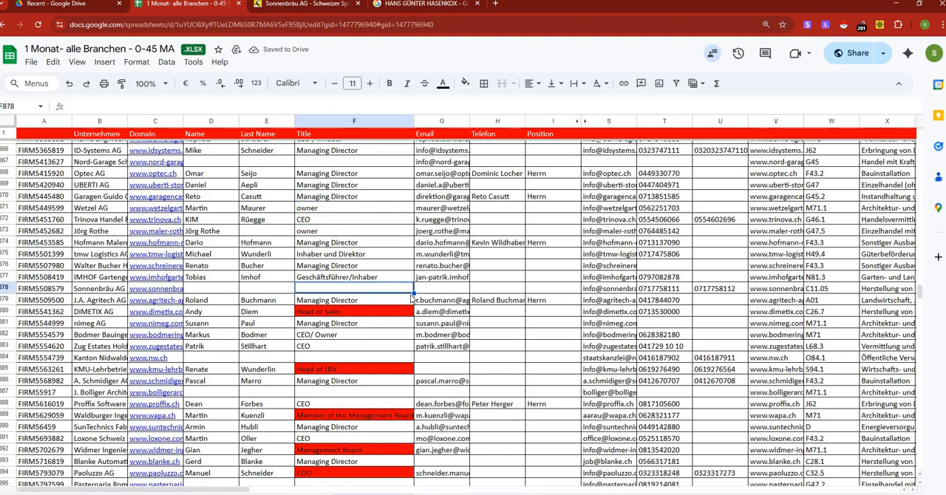
click(166, 289)
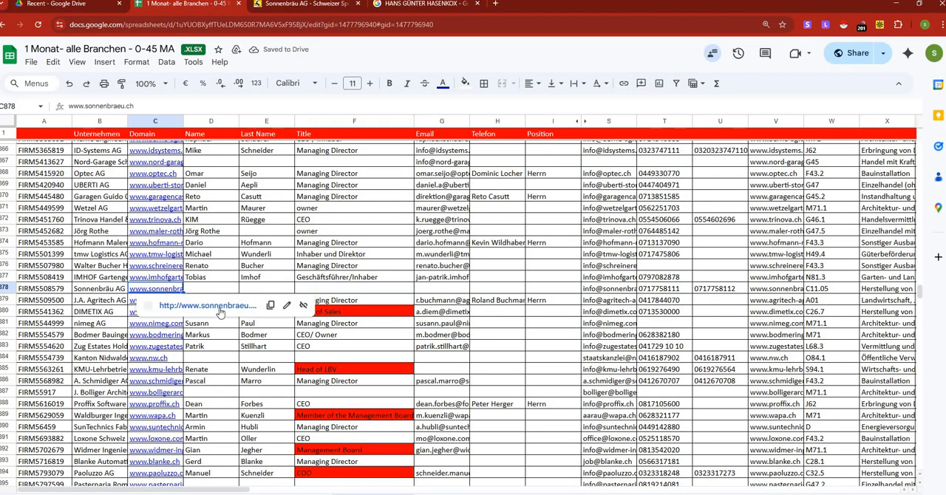
click(210, 317)
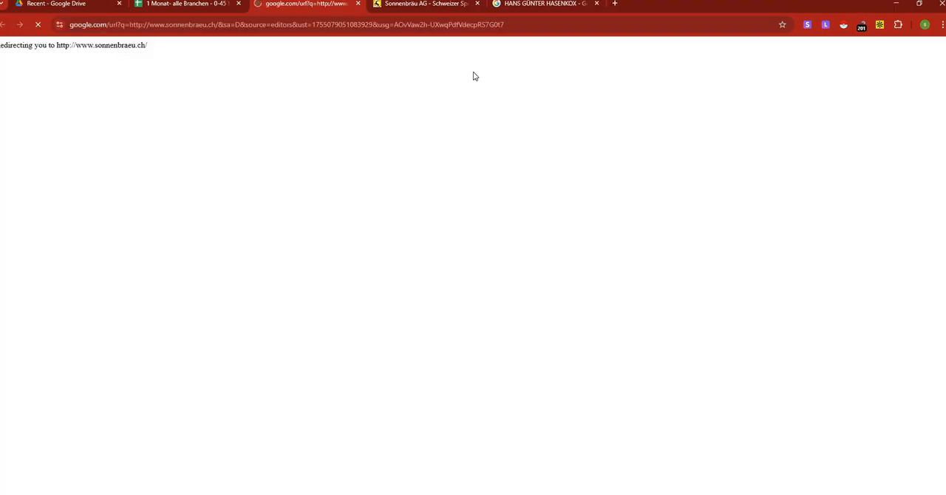
click(477, 3)
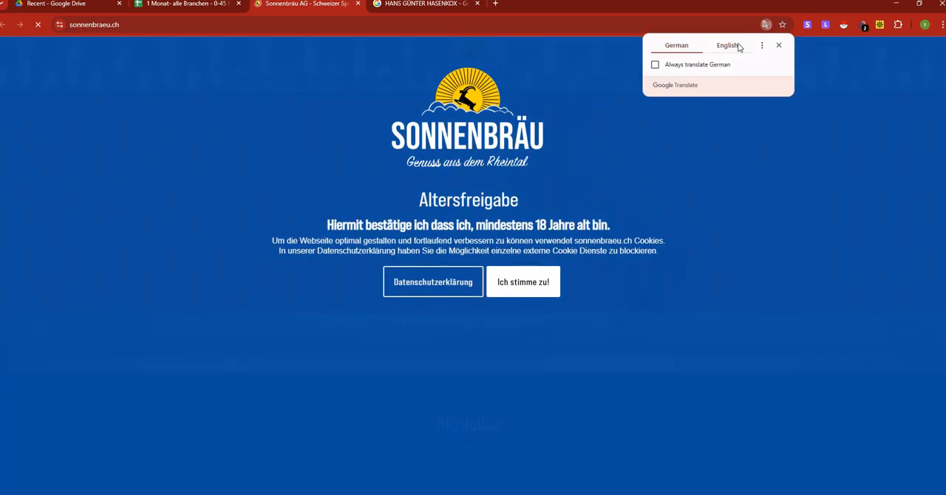
Translate the Sonnenbräu website into English, pass its age confirmation and look over the homepage.
click(739, 47)
click(505, 288)
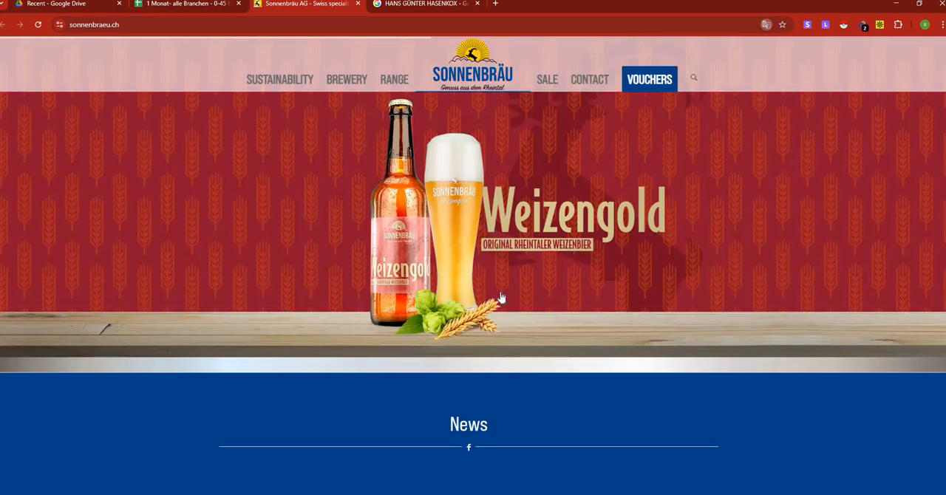
scroll(569, 277, down, 3)
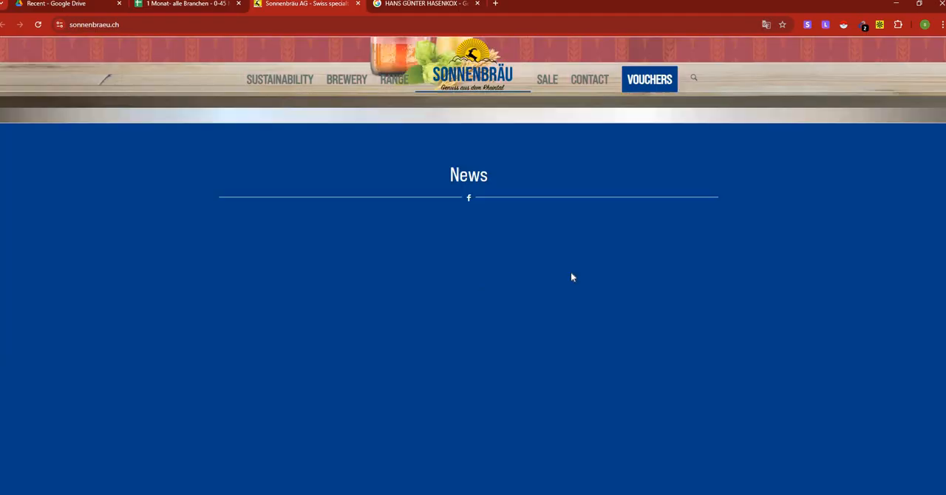
scroll(571, 277, down, 3)
scroll(570, 274, up, 6)
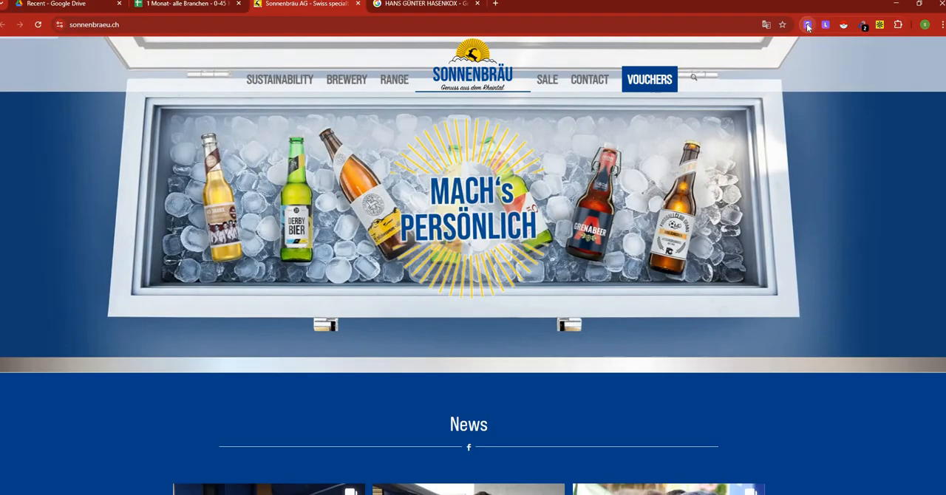
Look up Sonnenbräu AG with the Snov.io extension and check the prospects in its full company profile.
click(807, 26)
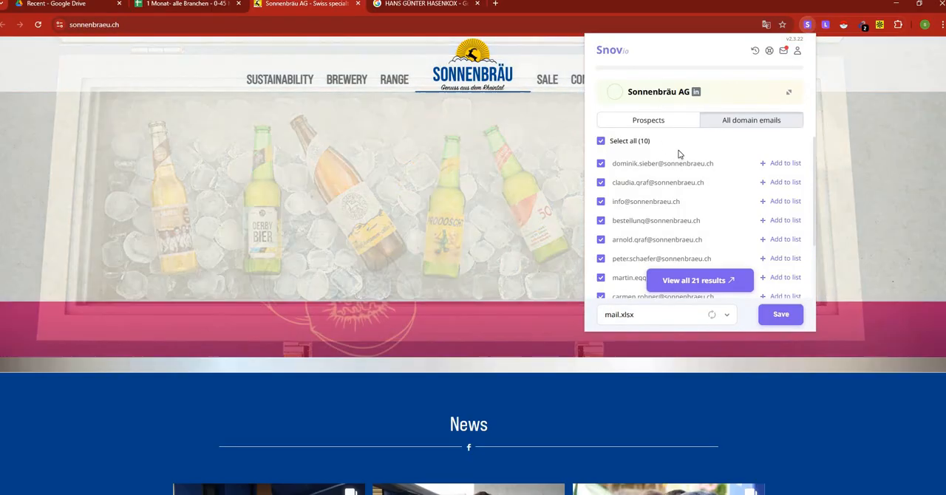
click(659, 94)
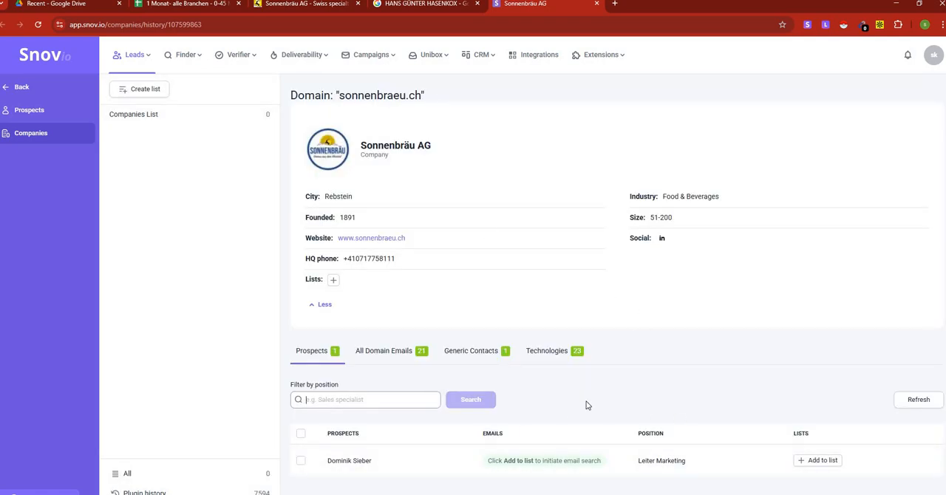
click(280, 6)
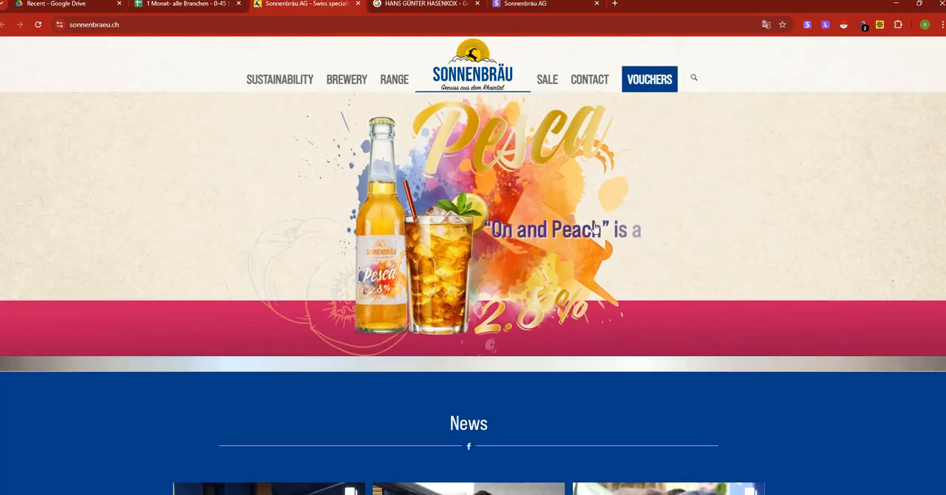
Open the imprint page of the Sonnenbräu website and read its operator and contact details.
scroll(595, 226, down, 20)
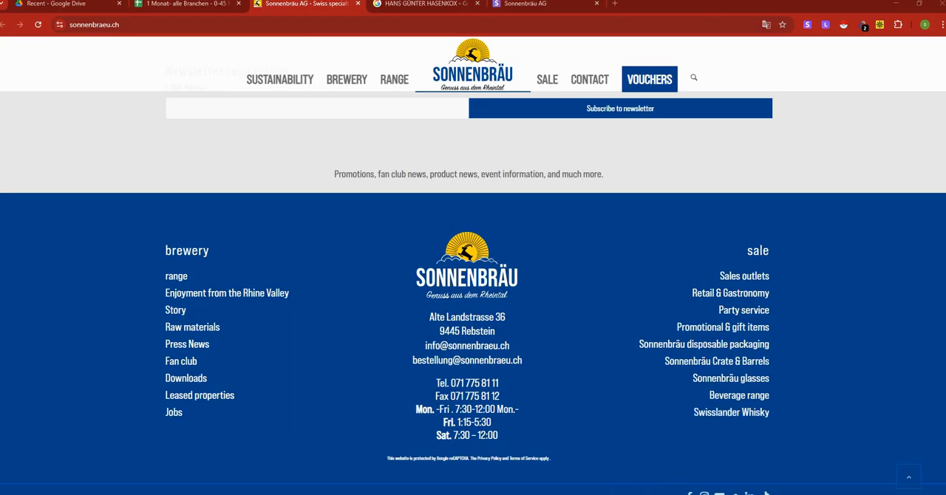
key(F5)
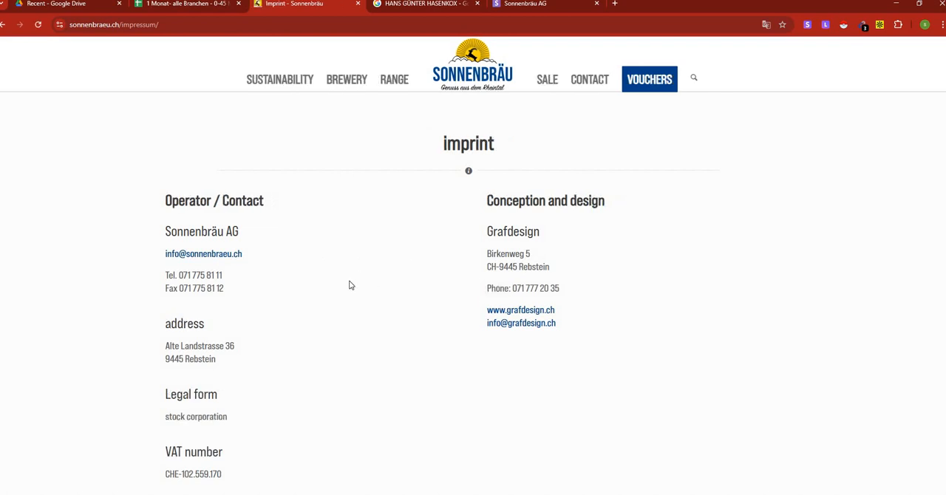
scroll(350, 286, down, 2)
scroll(350, 285, up, 2)
scroll(350, 285, down, 6)
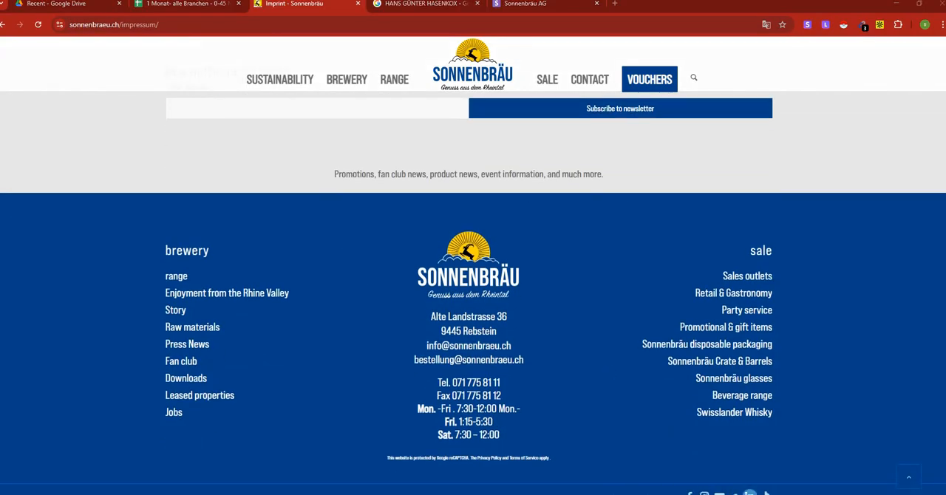
Try to open Sonnenbräu AG's LinkedIn company page from the website footer, including a reload.
click(749, 493)
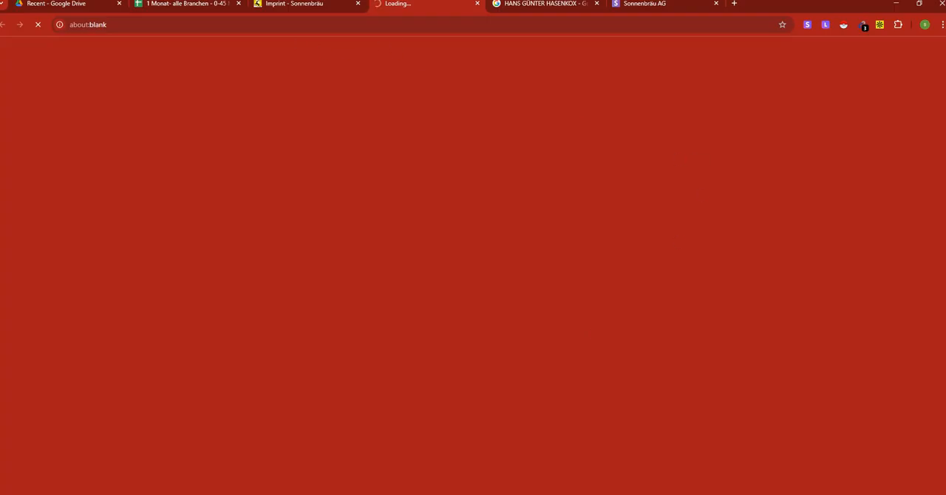
click(290, 9)
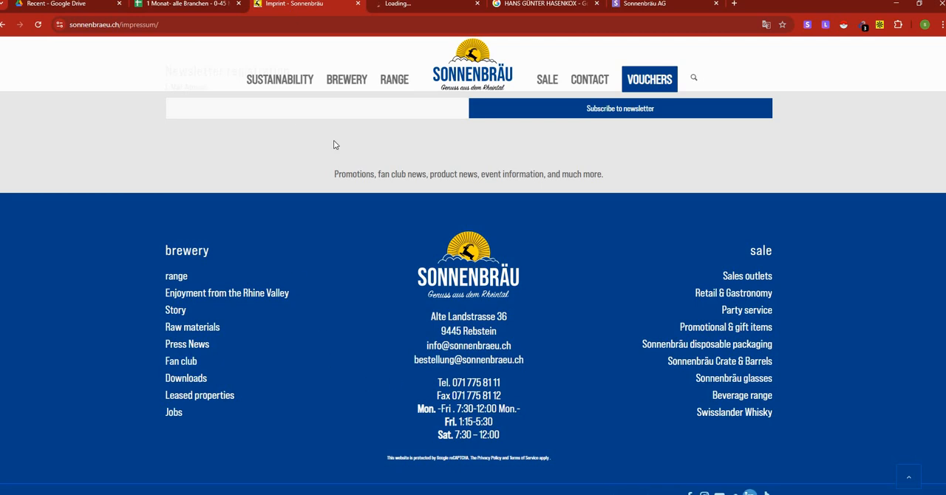
click(411, 4)
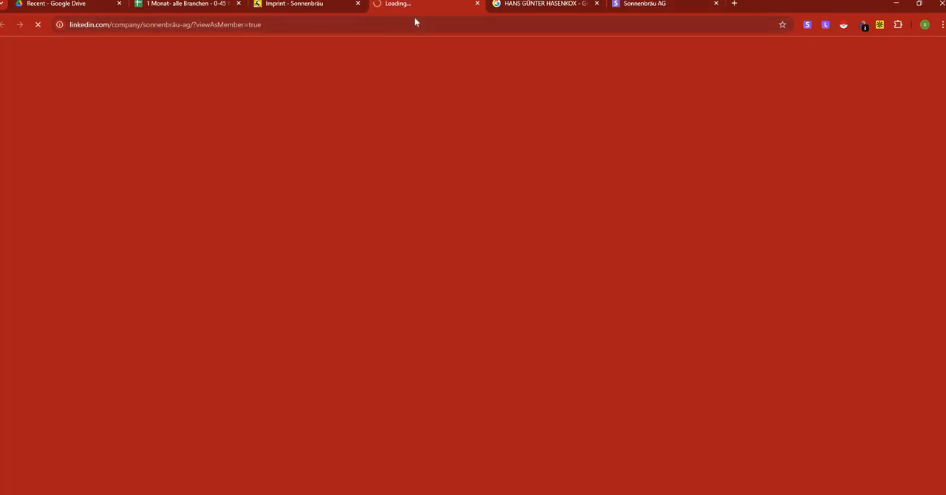
click(38, 26)
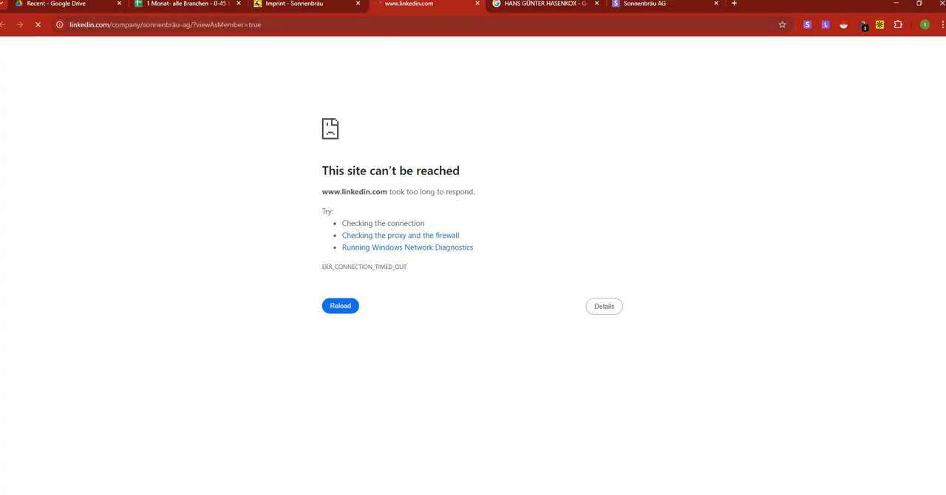
In the company spreadsheet, copy Sonnenbräu AG's general e-mail address from S878 into the Email cell G878.
click(188, 4)
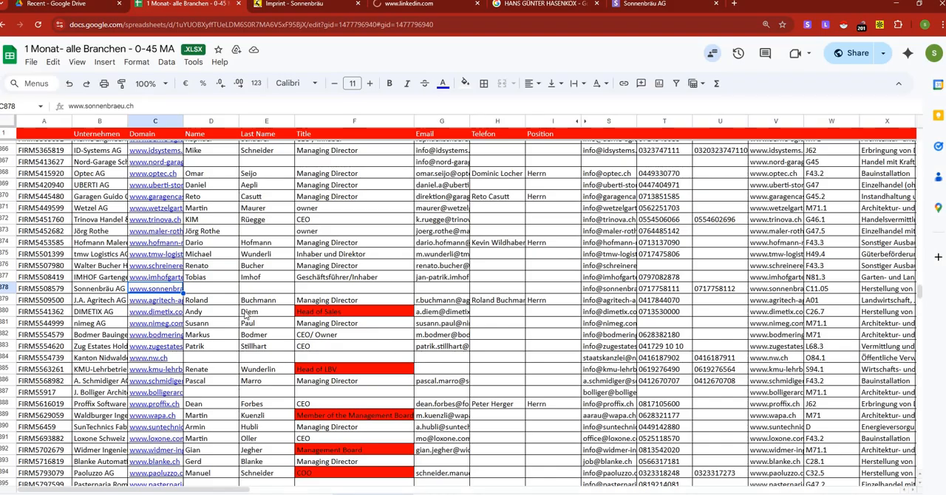
right_click(603, 290)
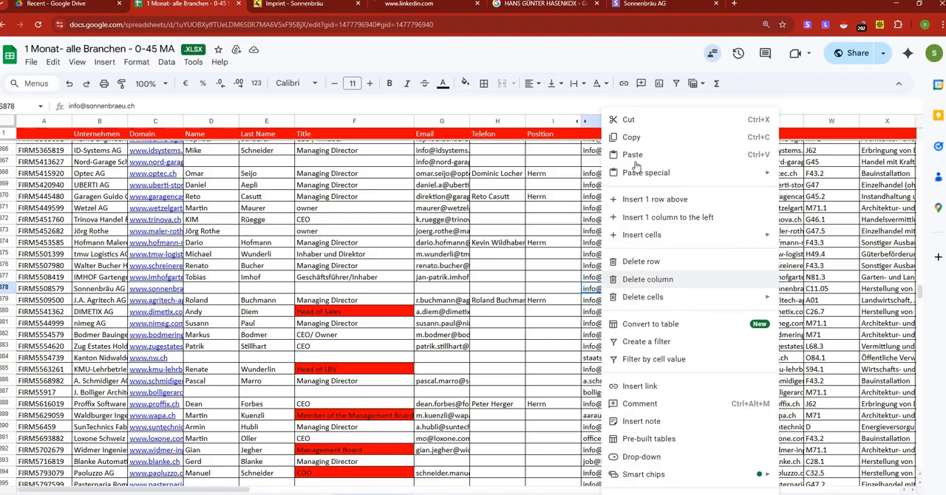
click(629, 139)
click(441, 289)
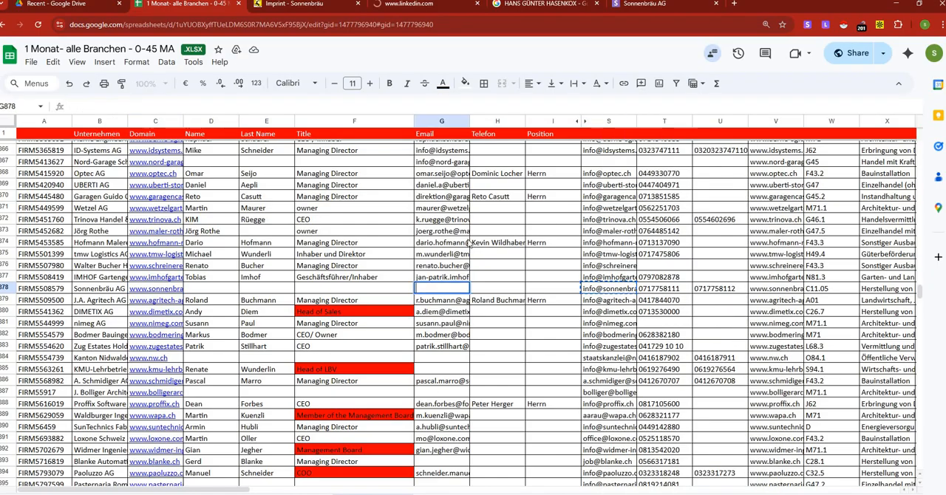
right_click(441, 289)
click(487, 153)
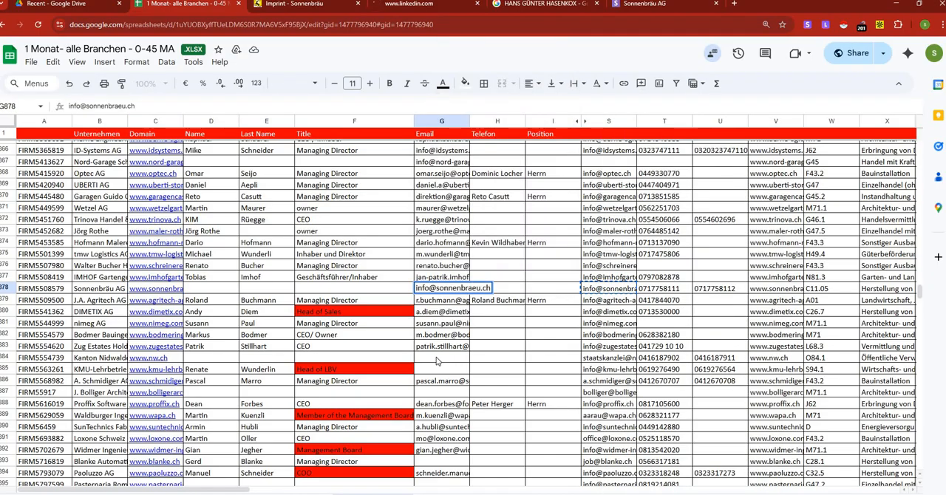
Open the Kanton Nidwalden website from its domain link in row 884 and close the Sonnenbräu imprint and LinkedIn browser tabs.
click(436, 359)
scroll(436, 359, down, 2)
click(157, 273)
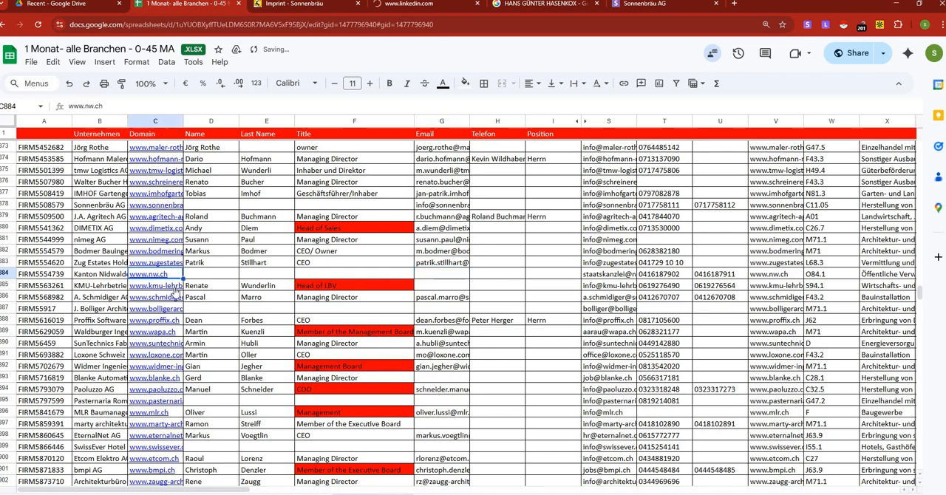
click(159, 289)
click(475, 4)
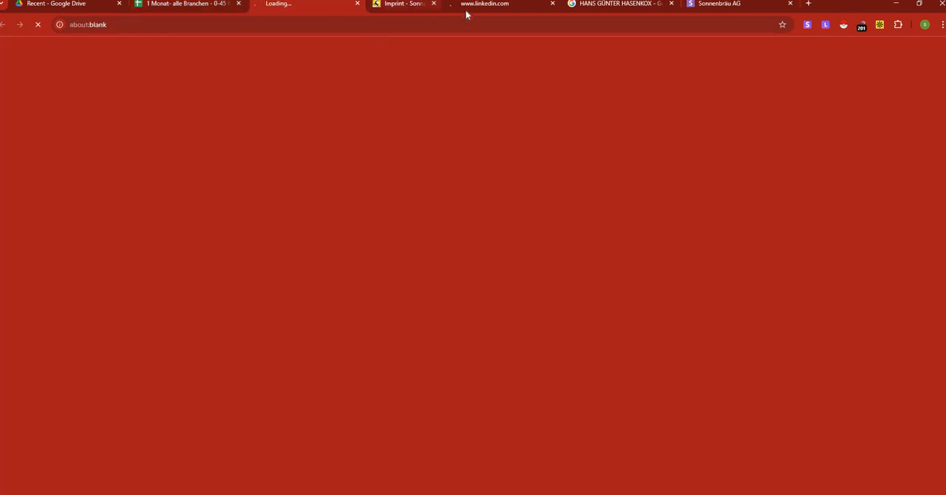
click(477, 5)
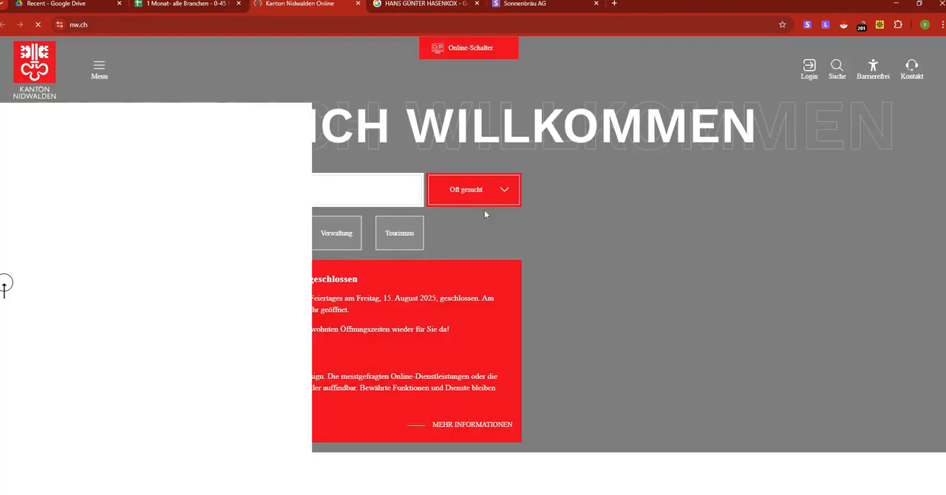
Translate the Kanton Nidwalden website into English and review the organizational chart on its Administration page.
click(737, 48)
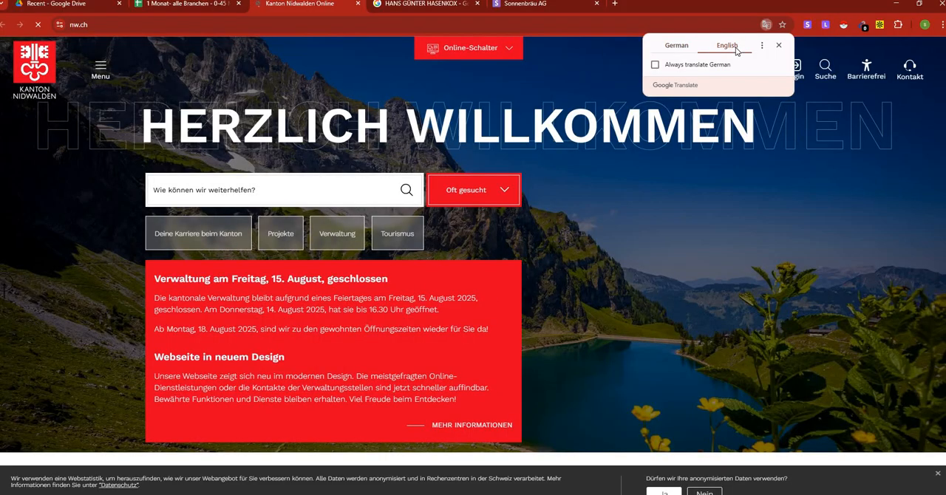
click(101, 69)
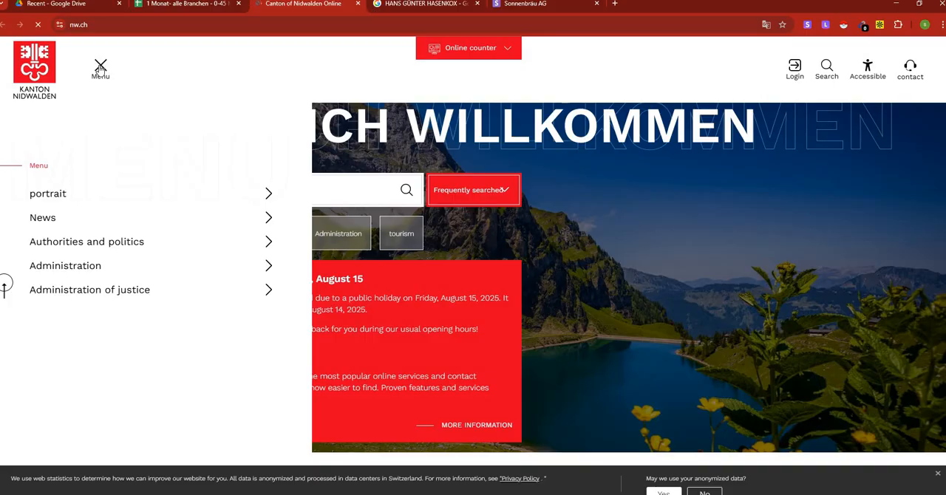
click(268, 265)
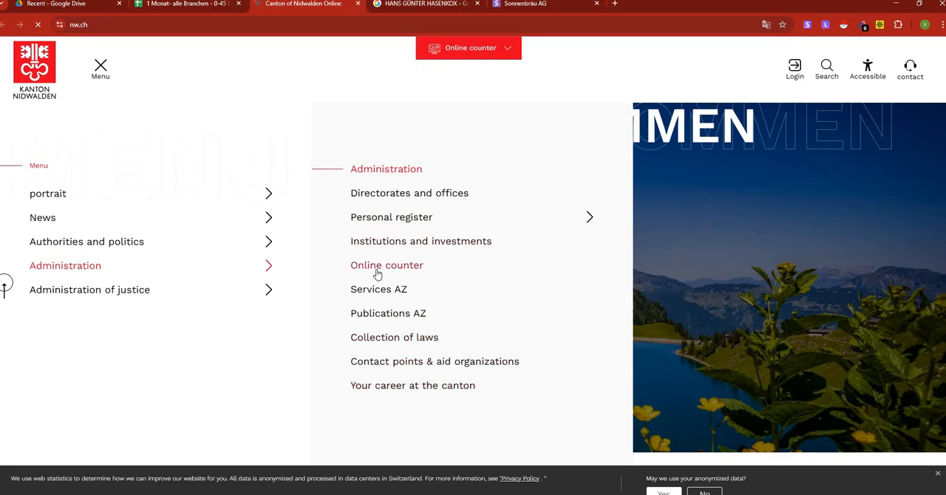
click(387, 172)
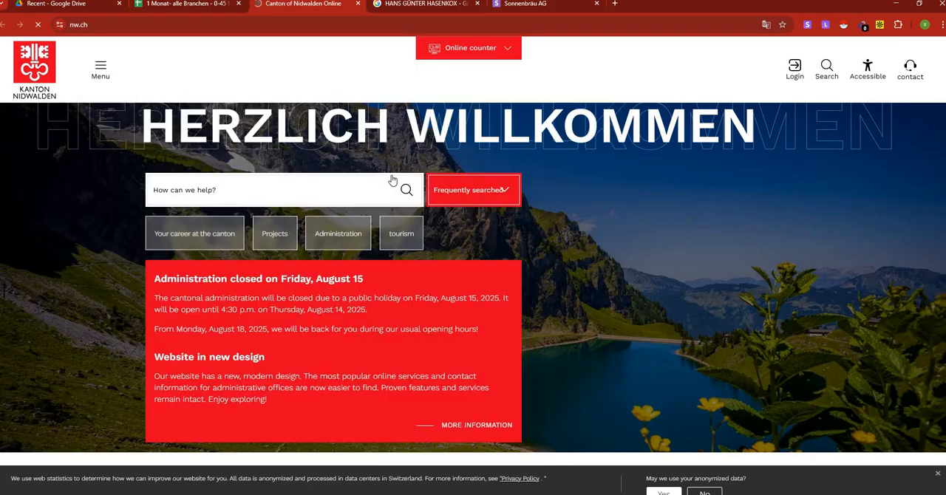
scroll(426, 264, down, 10)
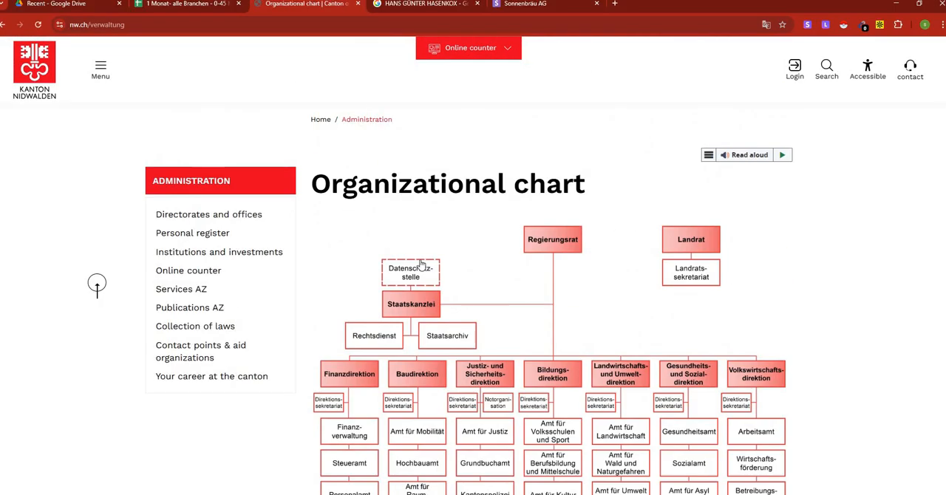
scroll(219, 246, down, 3)
scroll(220, 246, up, 2)
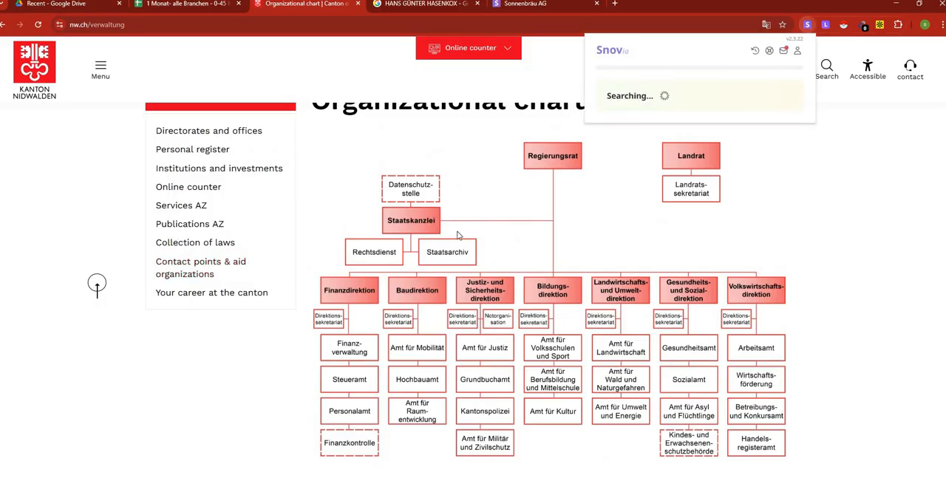
Look up Kanton Nidwalden with the Snov.io extension, opening its full company profile and closing the old Sonnenbräu AG profile tab.
scroll(417, 296, down, 3)
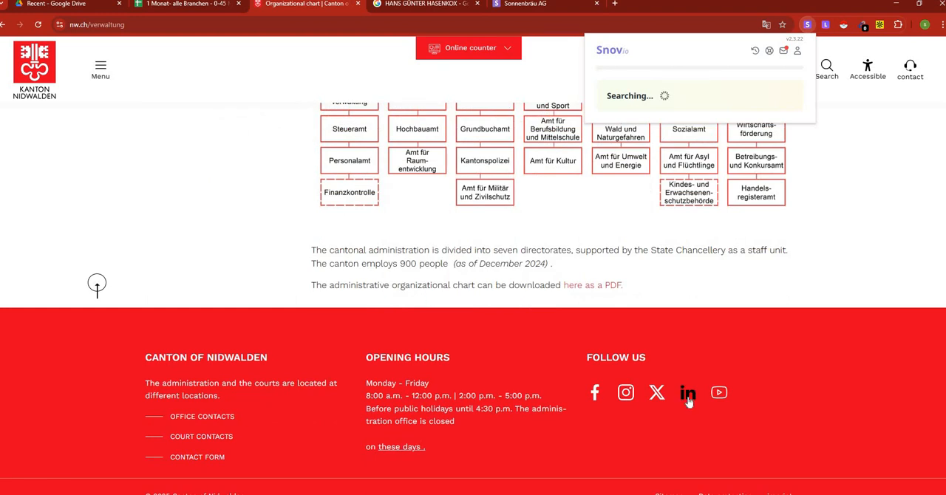
click(658, 92)
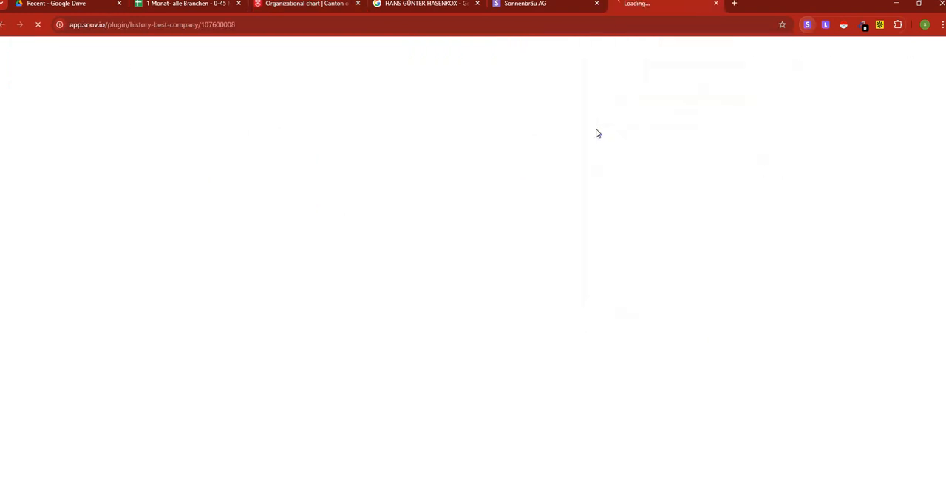
key(ctrl+w)
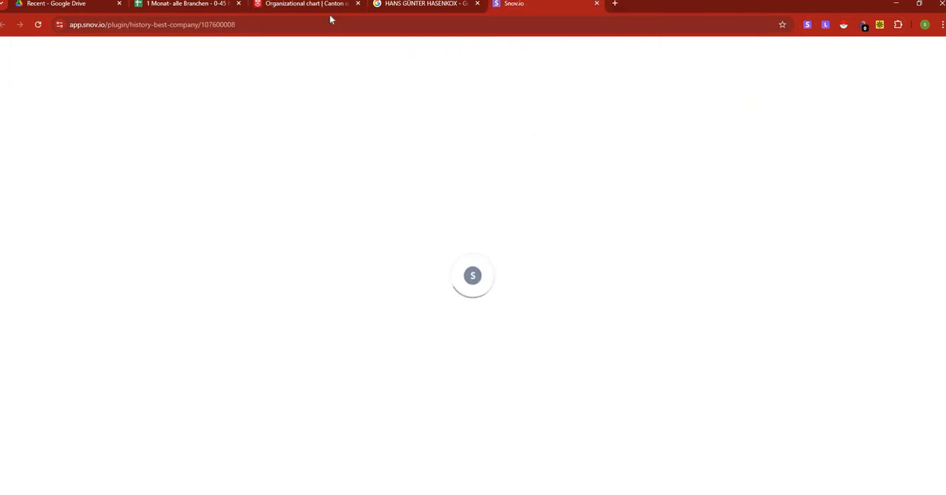
click(304, 5)
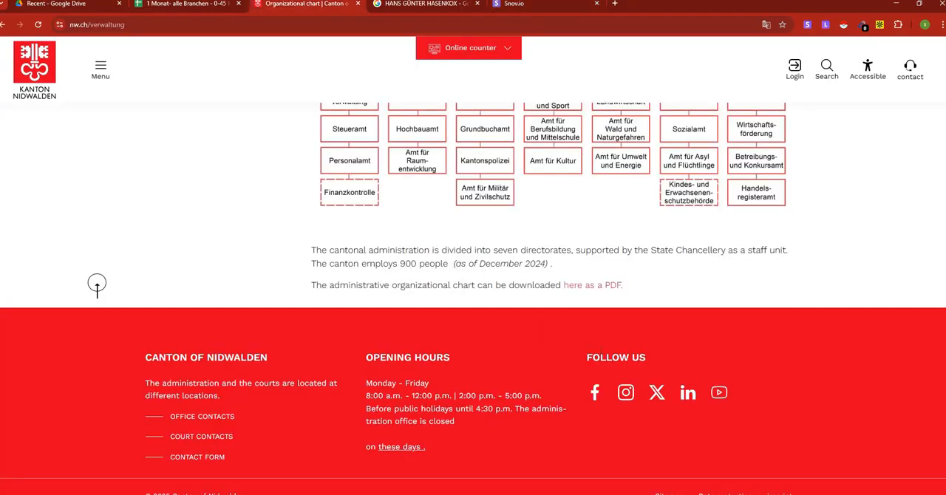
click(533, 4)
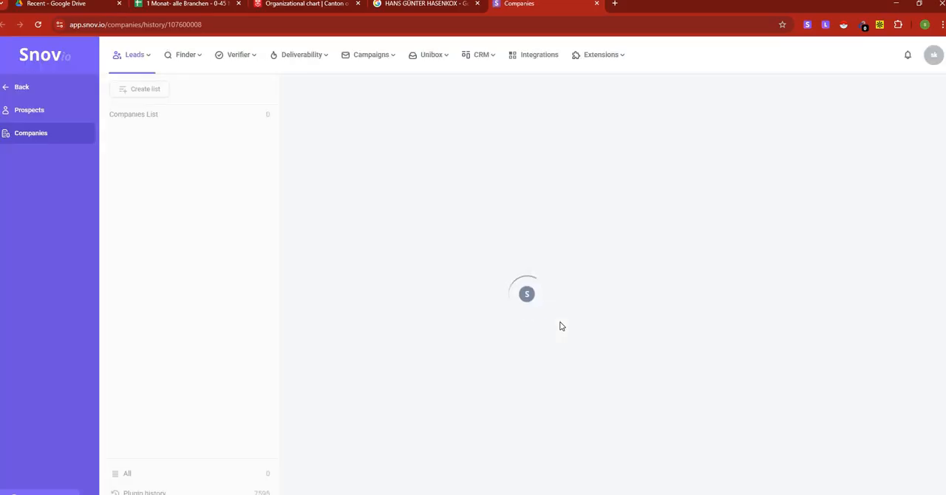
Translate Kanton Nidwalden's Snov.io profile into English and review the positions of its listed prospects.
scroll(561, 330, down, 2)
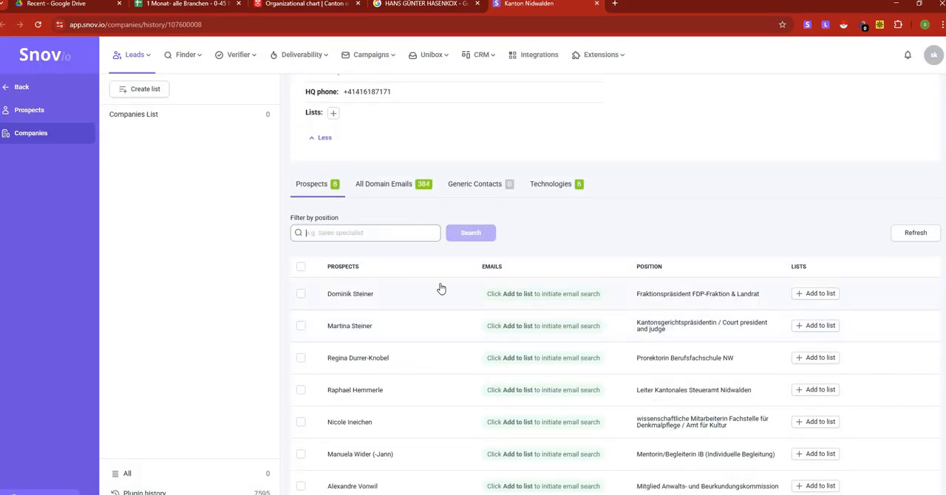
scroll(665, 256, down, 1)
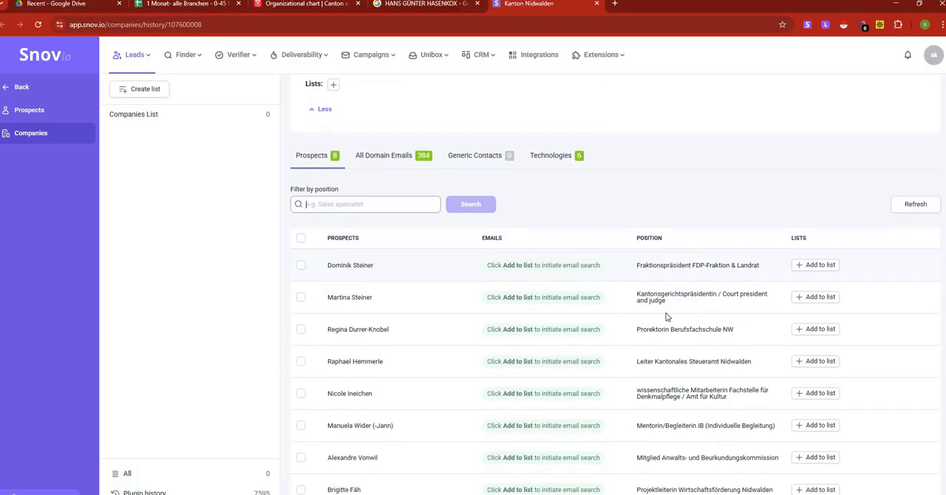
right_click(679, 198)
click(729, 378)
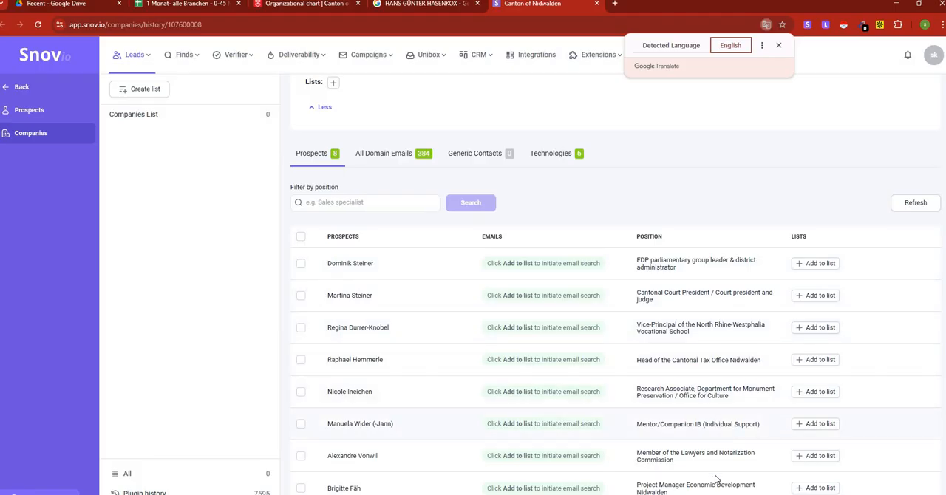
click(307, 3)
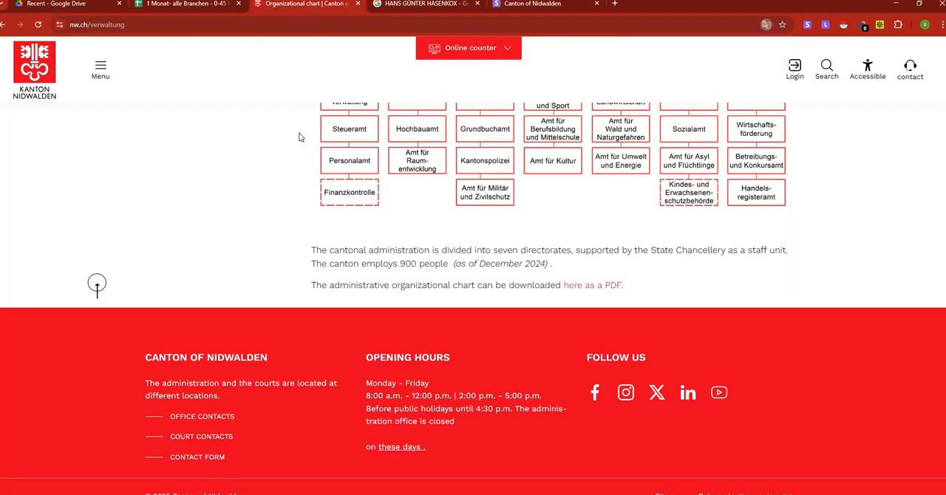
Recheck the organizational chart against the Snov.io prospects and open Kanton Nidwalden's LinkedIn page from the website footer, returning to the website.
scroll(243, 163, up, 10)
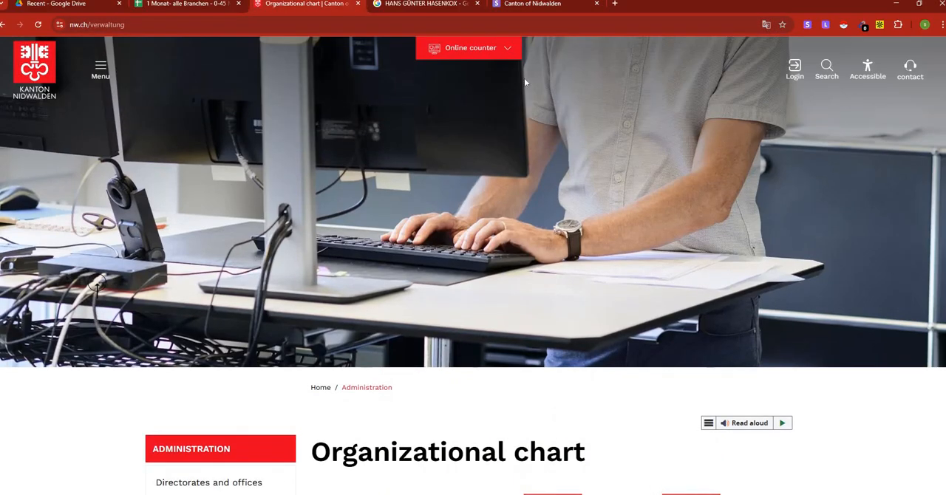
scroll(491, 212, down, 5)
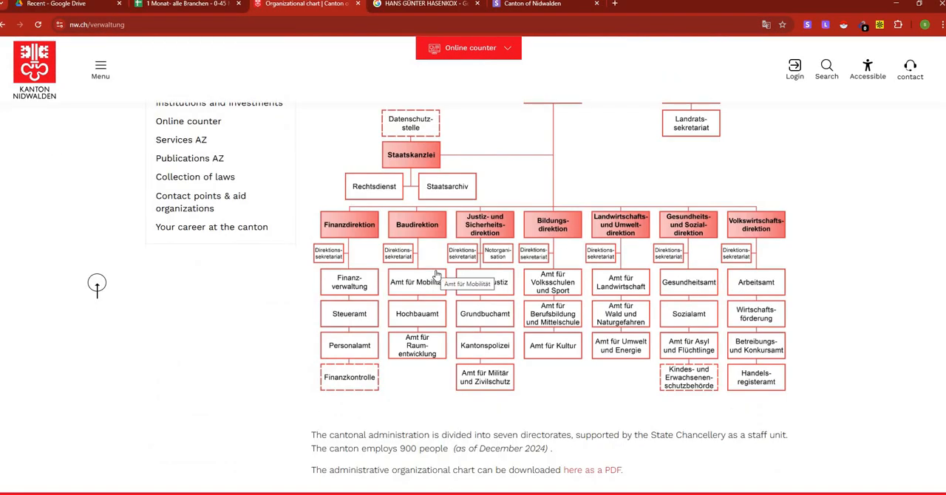
click(528, 4)
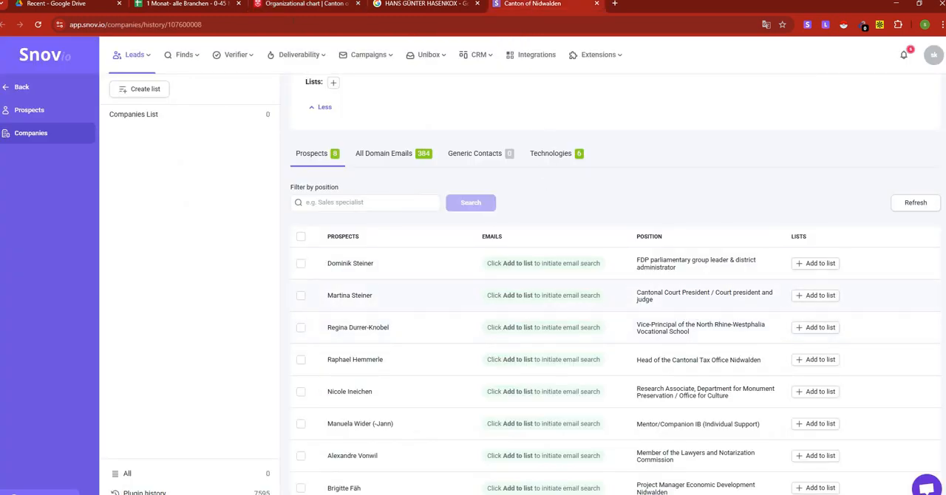
click(295, 5)
scroll(539, 392, down, 3)
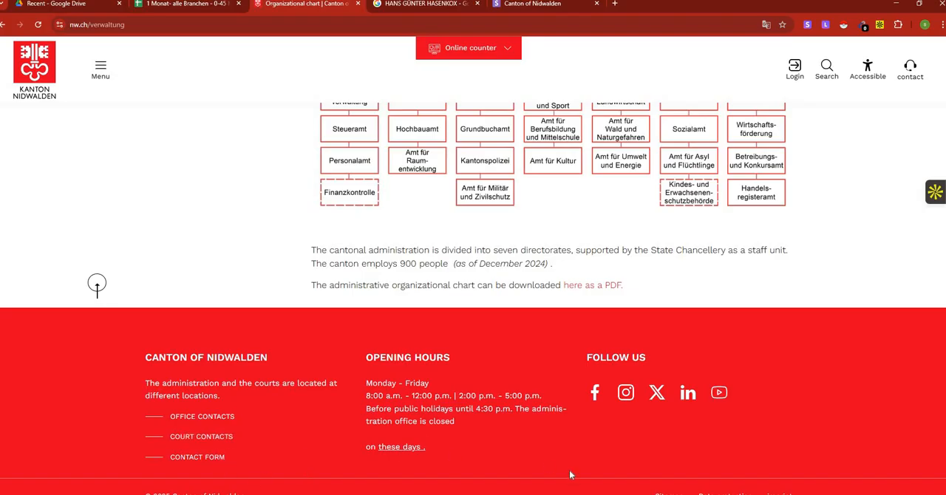
scroll(243, 446, up, 2)
scroll(244, 447, down, 2)
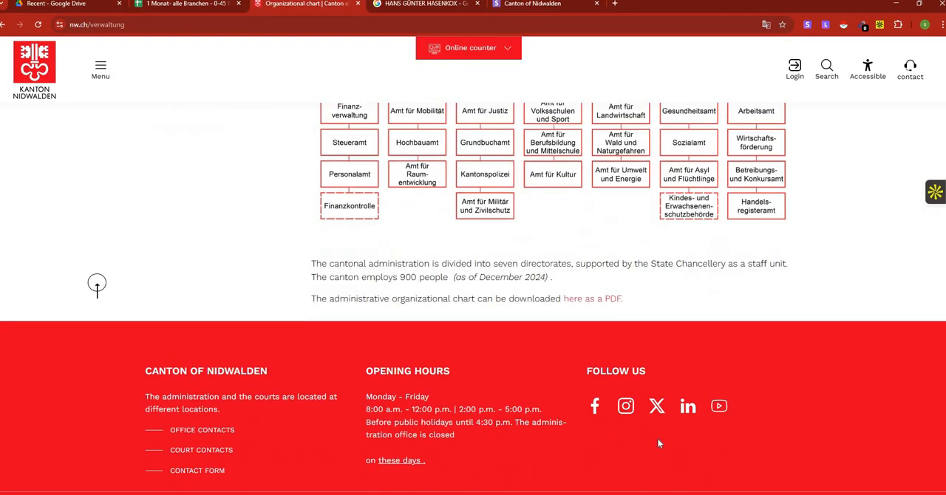
click(688, 397)
click(343, 6)
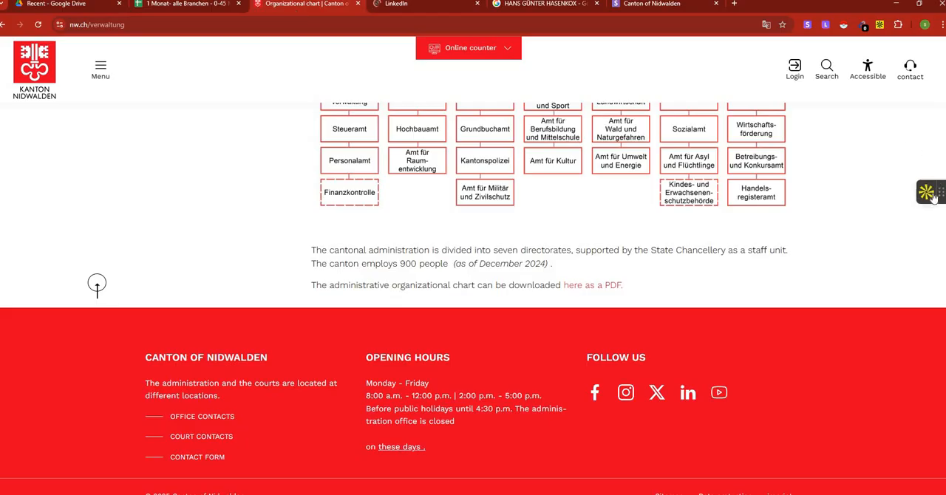
Look up Kanton Nidwalden with the Apollo extension and review the job titles of its new prospects.
click(933, 194)
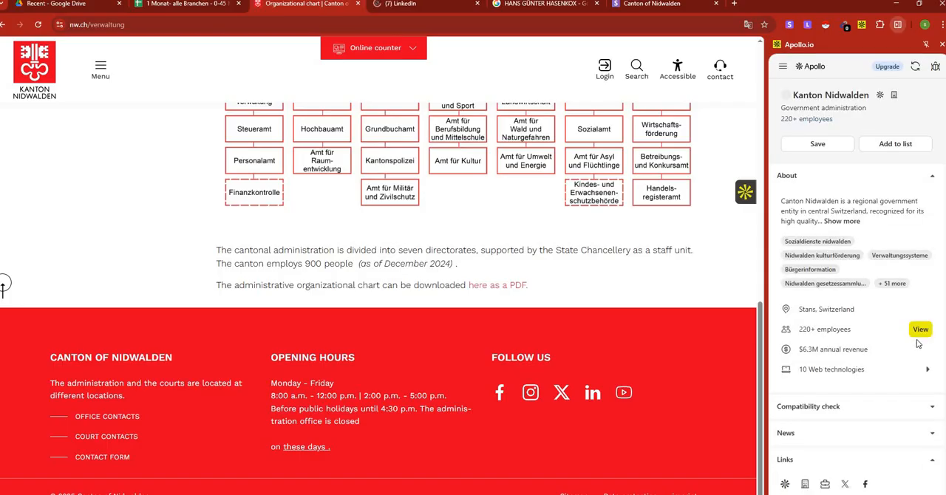
click(922, 329)
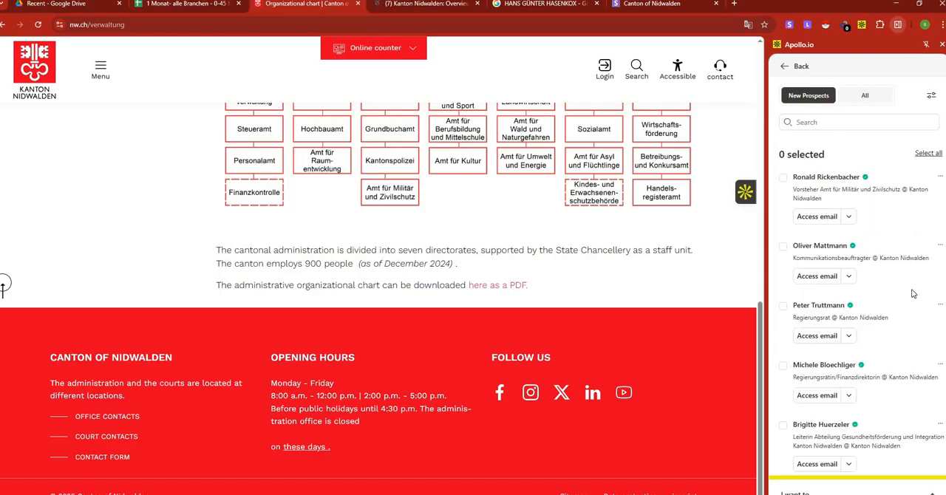
scroll(896, 296, down, 1)
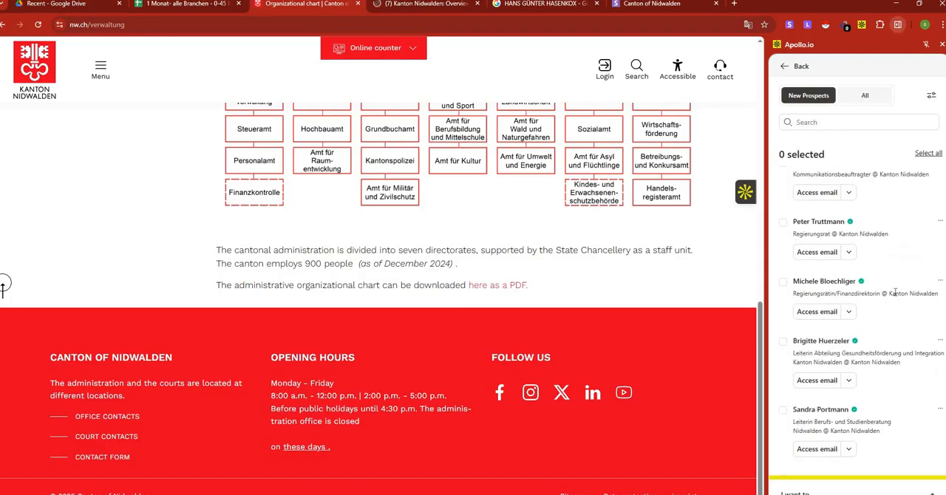
scroll(896, 293, down, 3)
scroll(895, 294, up, 5)
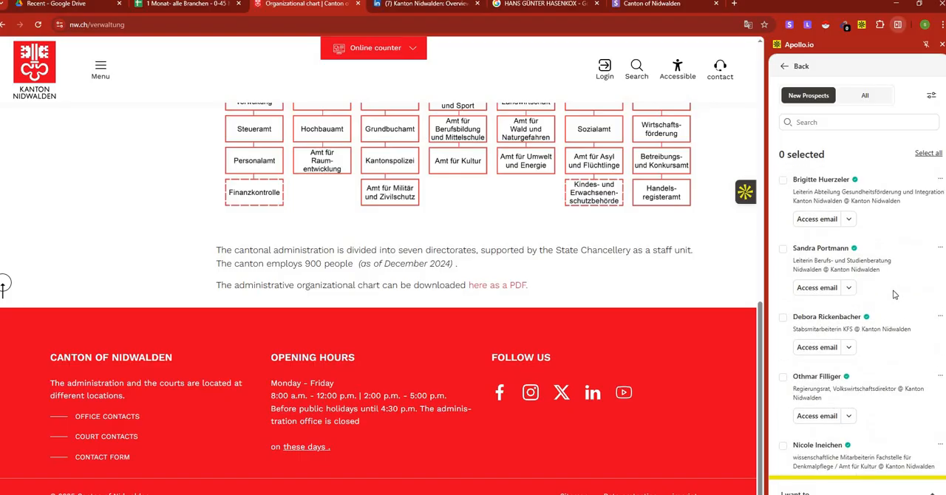
Return to the company summary in the Apollo extension and open Kanton Nidwalden's full Apollo profile from its links.
click(784, 66)
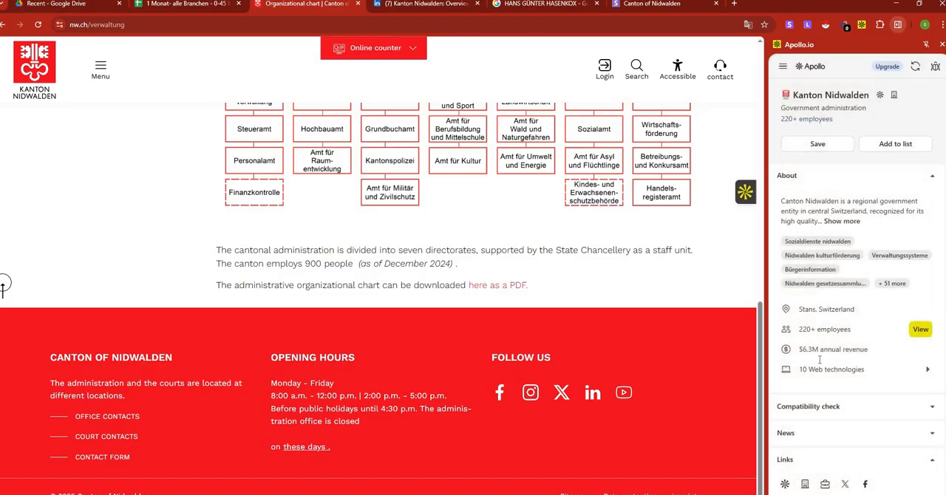
scroll(800, 376, down, 4)
click(785, 233)
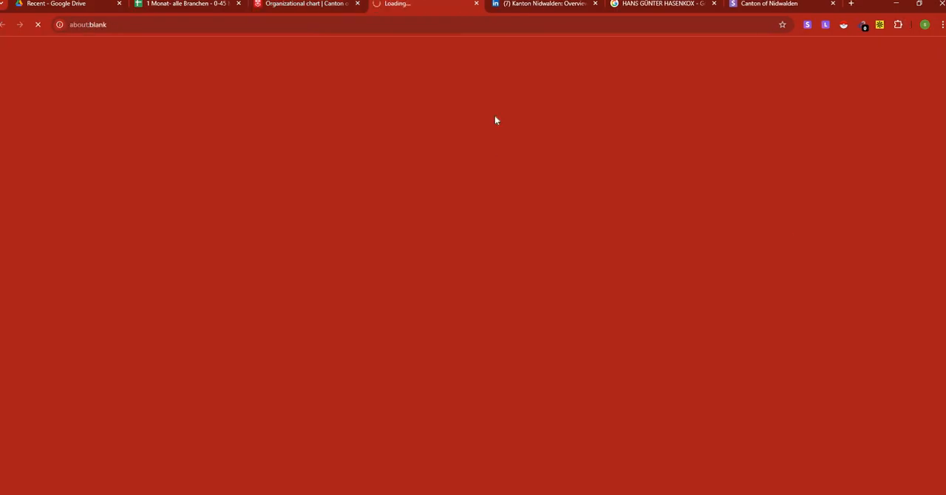
Switch to Kanton Nidwalden's LinkedIn page and review the associated members' roles in its People section.
click(542, 4)
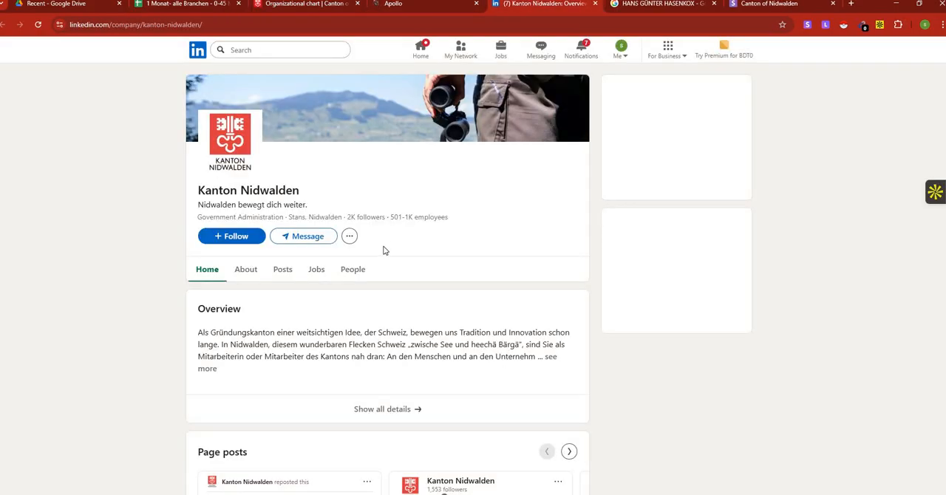
click(354, 270)
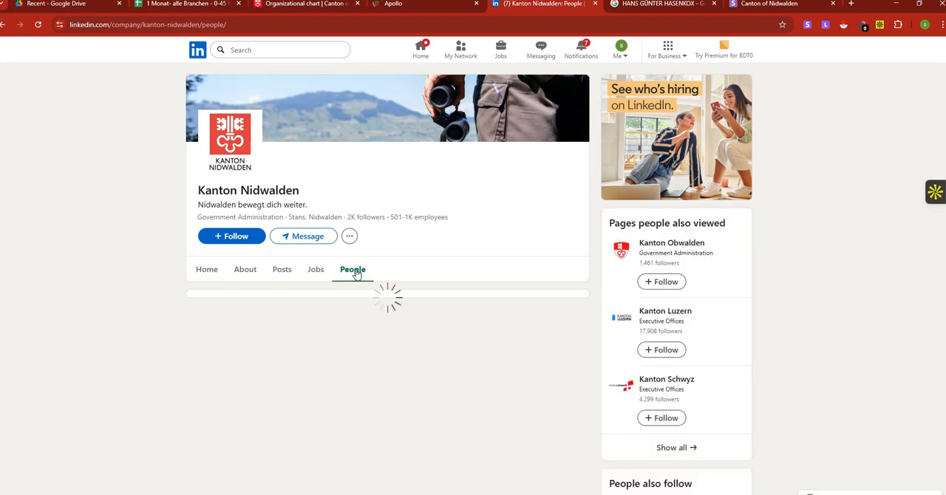
scroll(358, 272, down, 3)
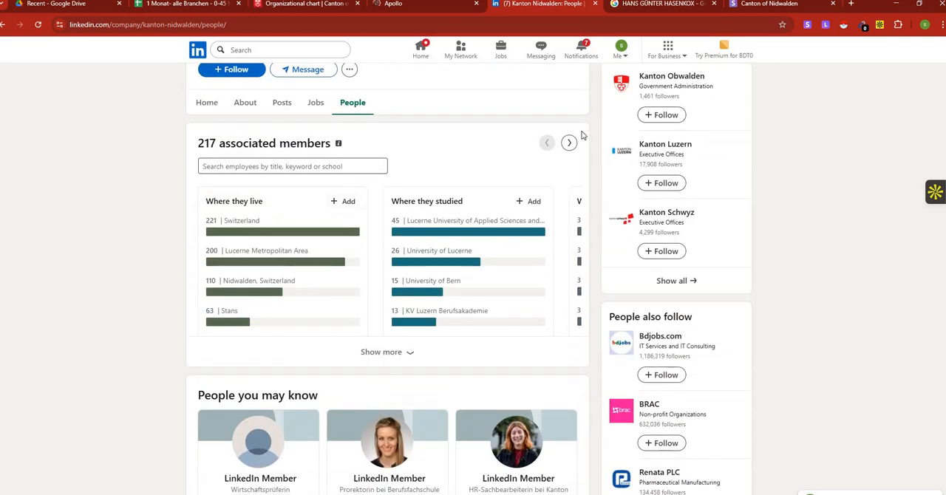
click(568, 143)
scroll(452, 299, down, 3)
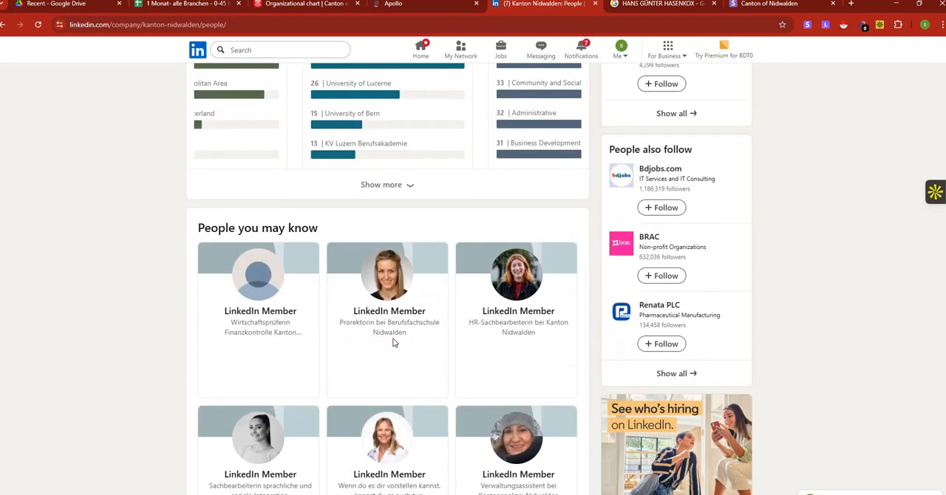
scroll(399, 334, down, 2)
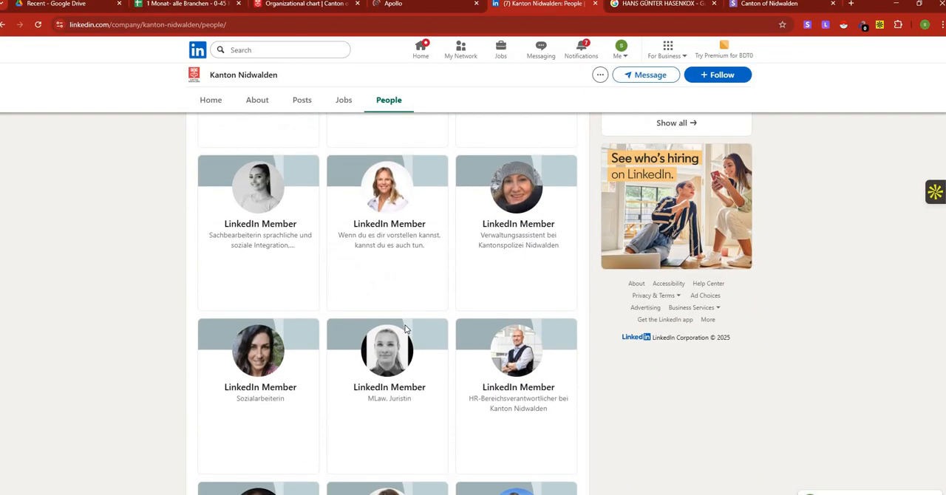
scroll(436, 317, down, 2)
scroll(527, 283, down, 1)
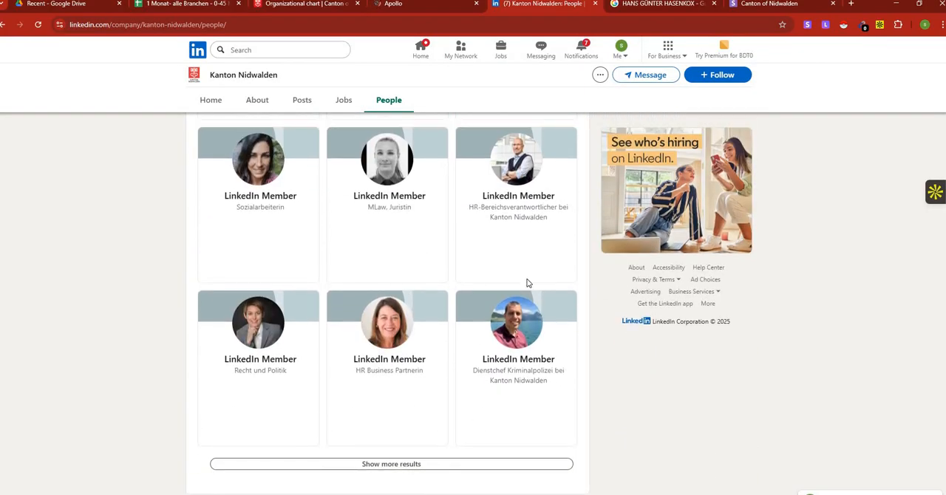
Switch to the Snov.io company profile and add the Vice-Principal prospect to the "extra" list to start an email search.
click(442, 5)
click(763, 6)
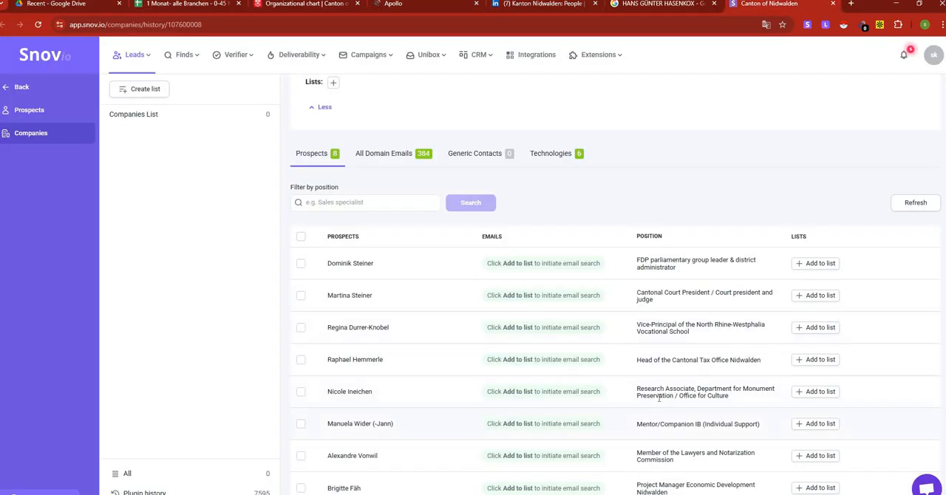
click(814, 331)
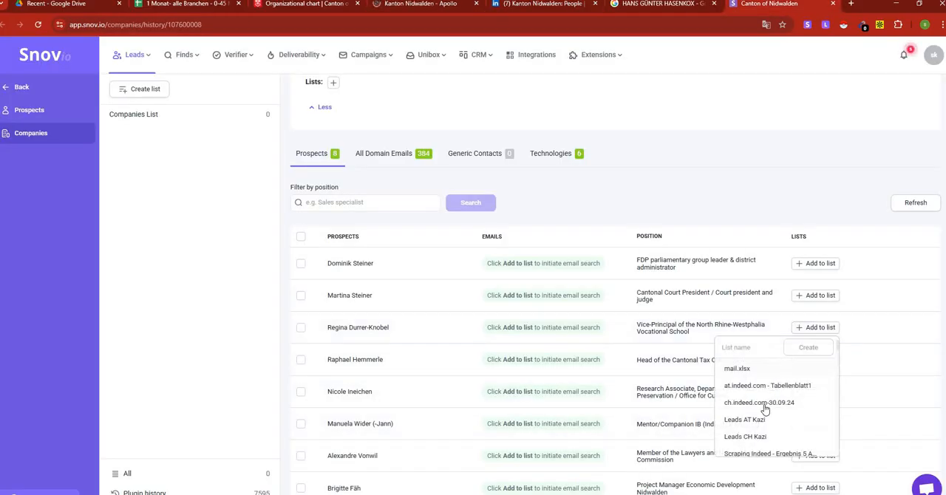
scroll(767, 399, down, 5)
scroll(766, 403, down, 3)
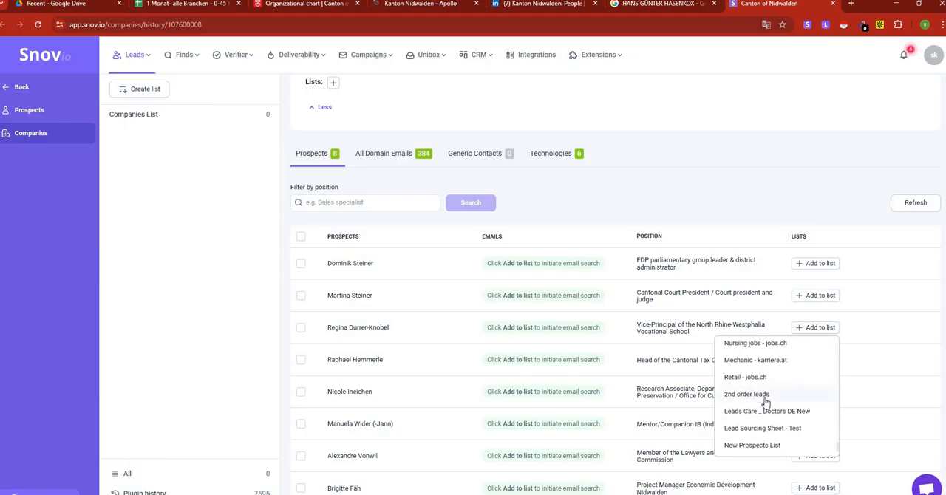
scroll(765, 401, up, 5)
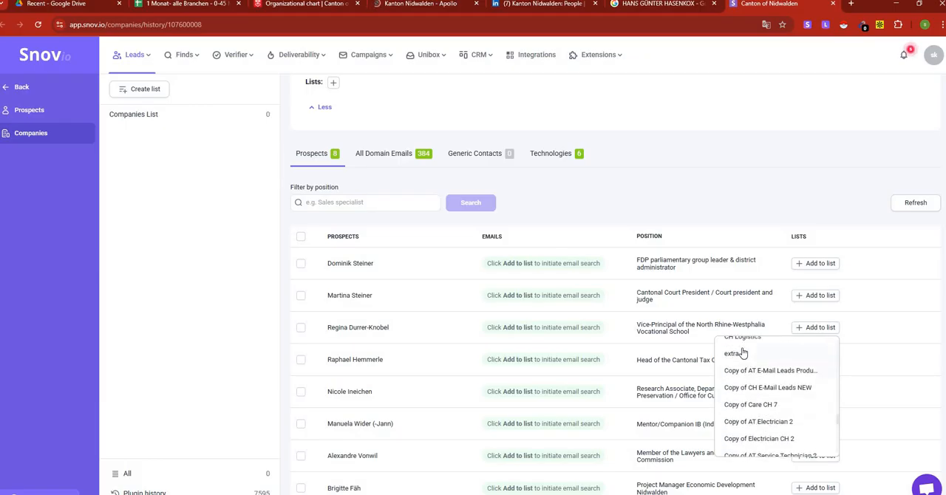
click(742, 353)
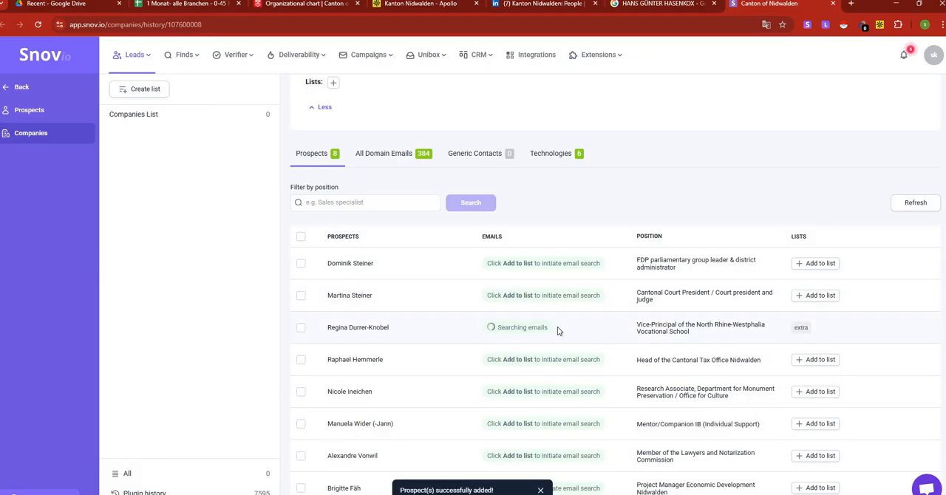
Switch to Kanton Nidwalden's Apollo profile and review the job titles in its full employee list.
click(417, 3)
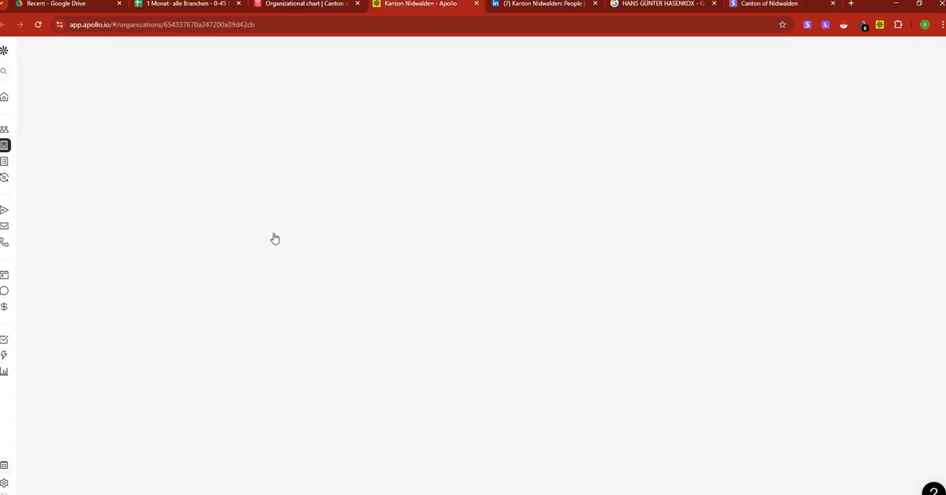
click(187, 102)
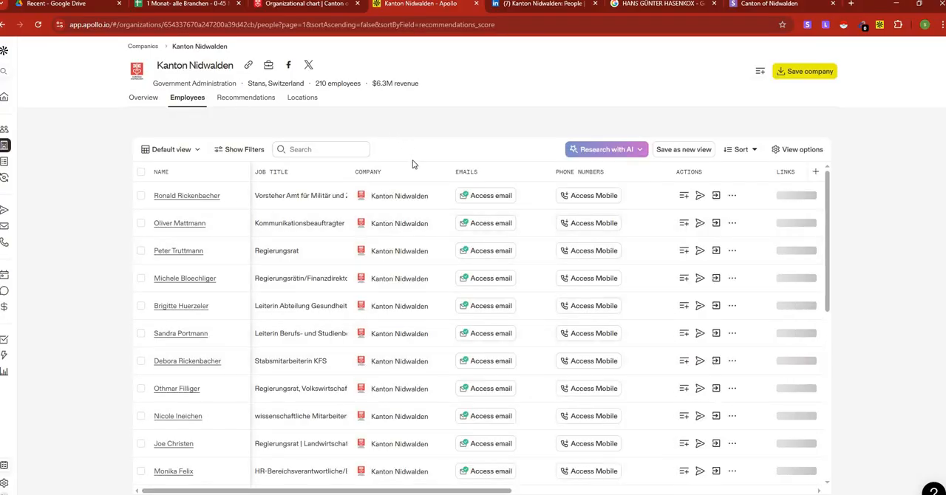
scroll(355, 325, down, 4)
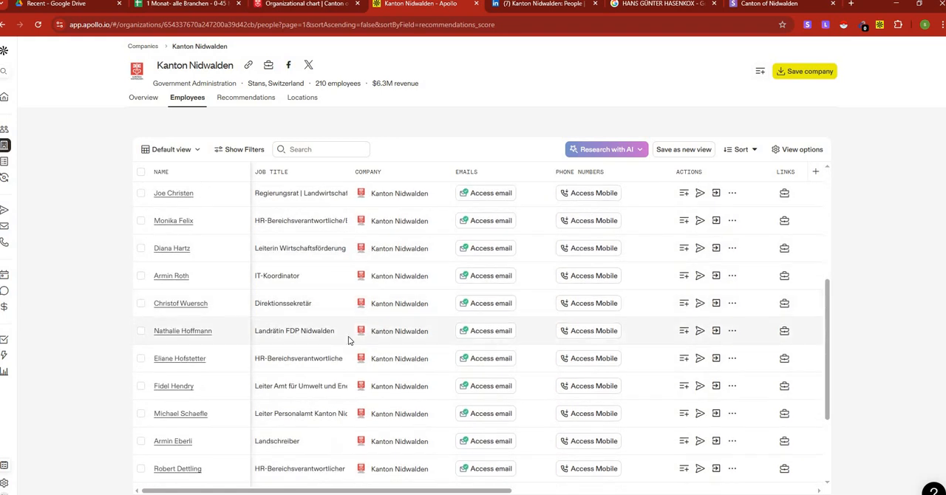
scroll(321, 327, up, 4)
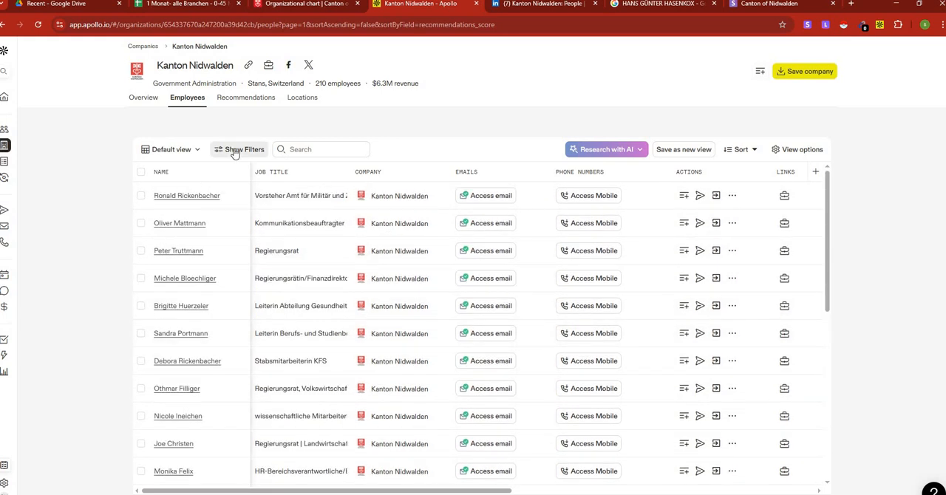
Filter the employee list under job titles to the management levels Owner, Founder and C suite.
click(234, 151)
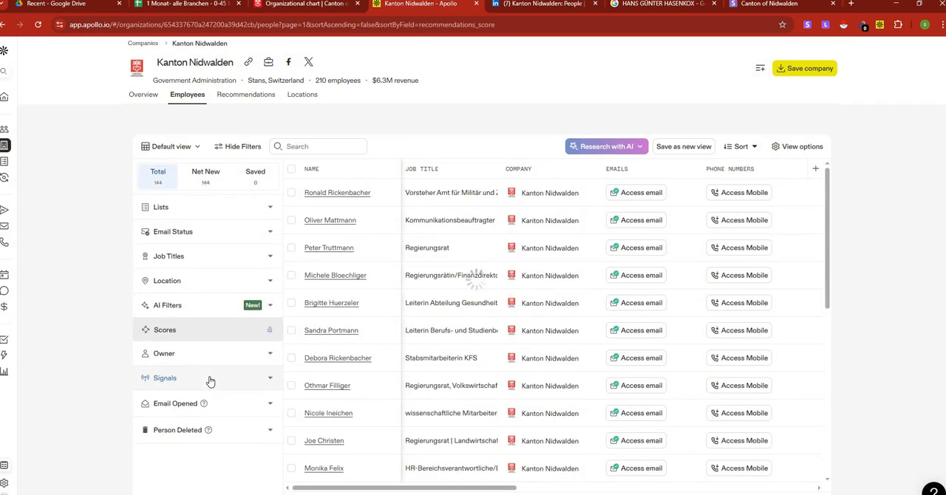
scroll(239, 336, down, 1)
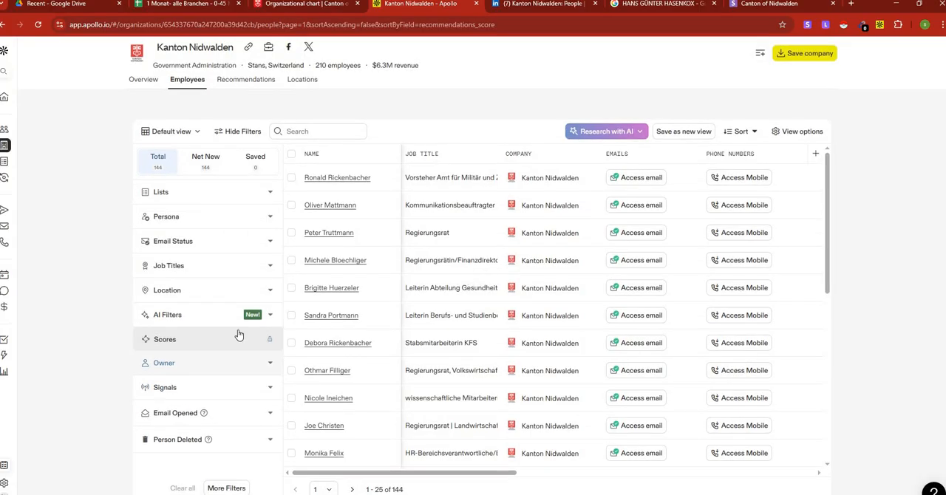
click(269, 271)
scroll(189, 392, down, 4)
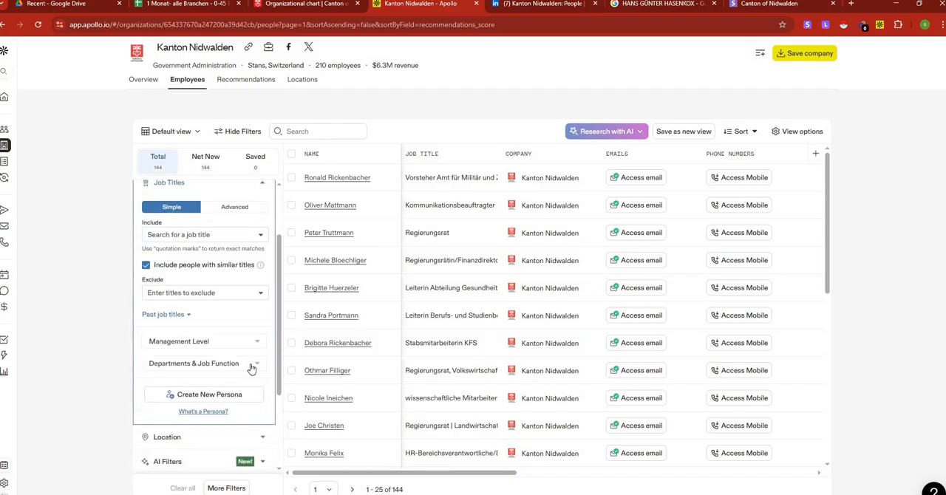
click(251, 366)
click(252, 367)
click(257, 340)
click(155, 358)
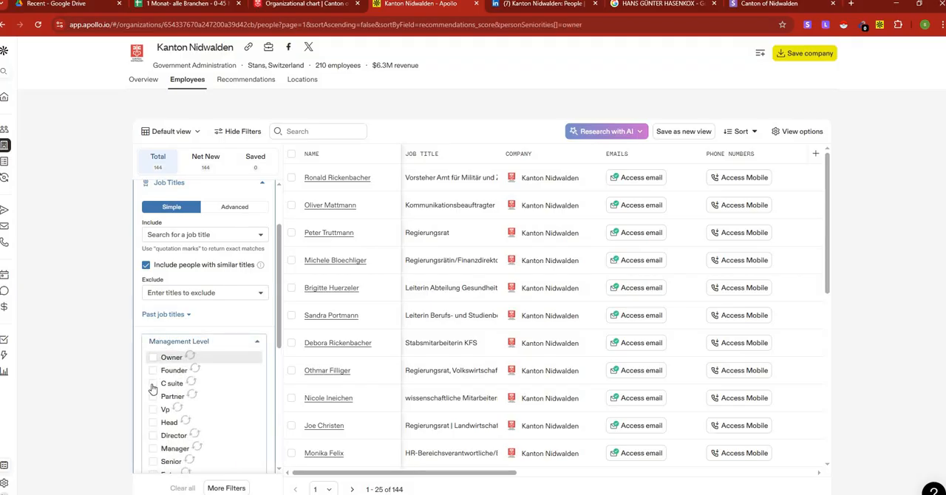
click(153, 371)
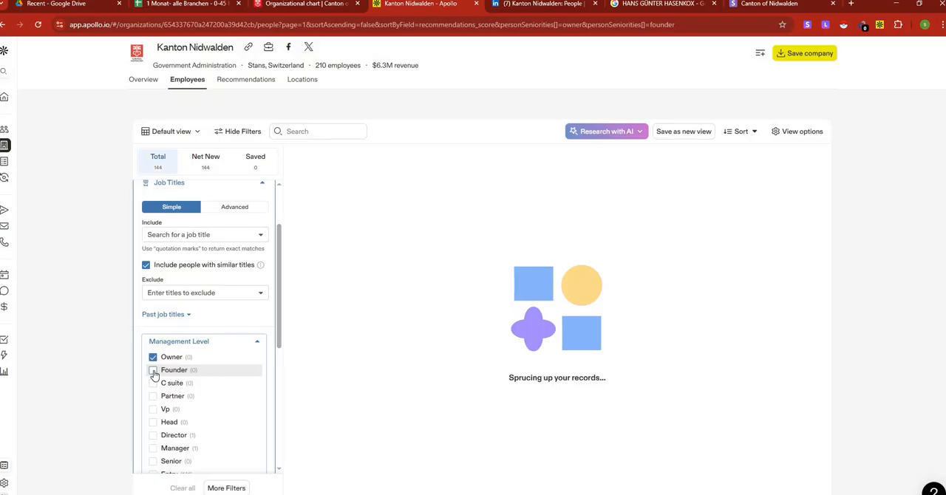
click(152, 384)
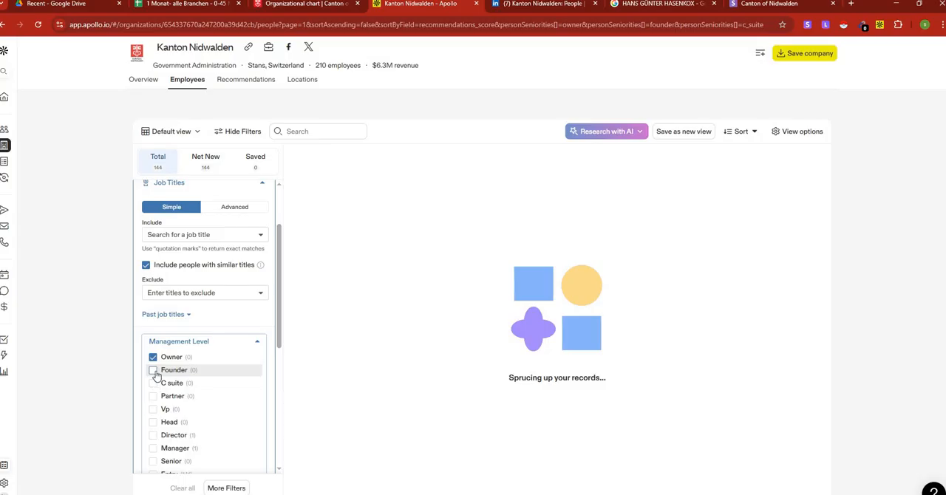
click(153, 372)
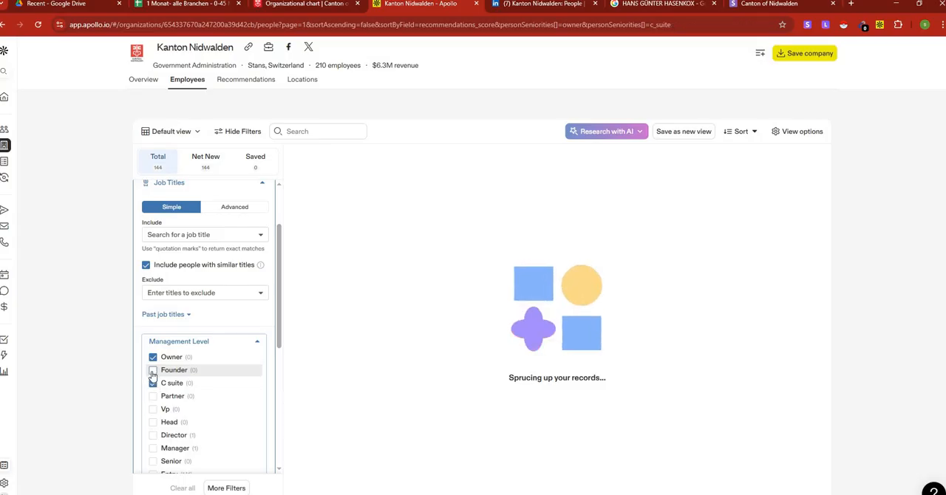
click(152, 373)
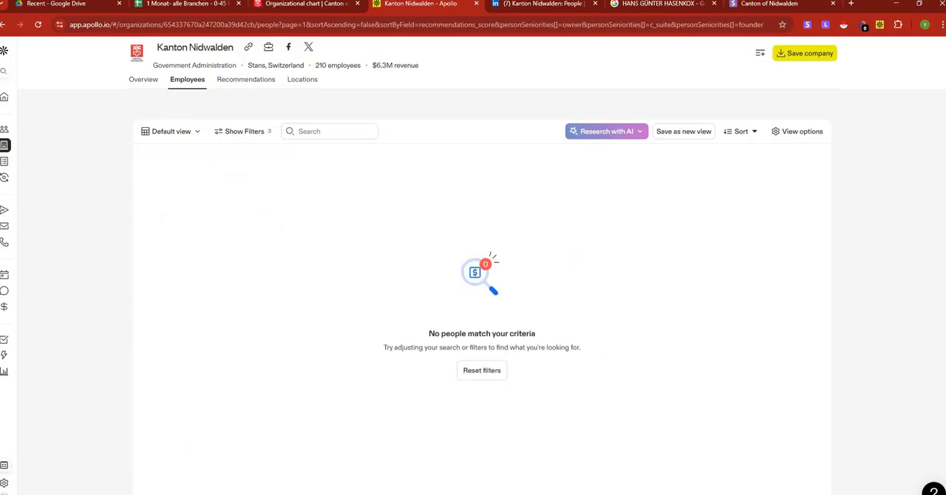
Add Partner to the management levels in the employee list's job title filter.
click(241, 135)
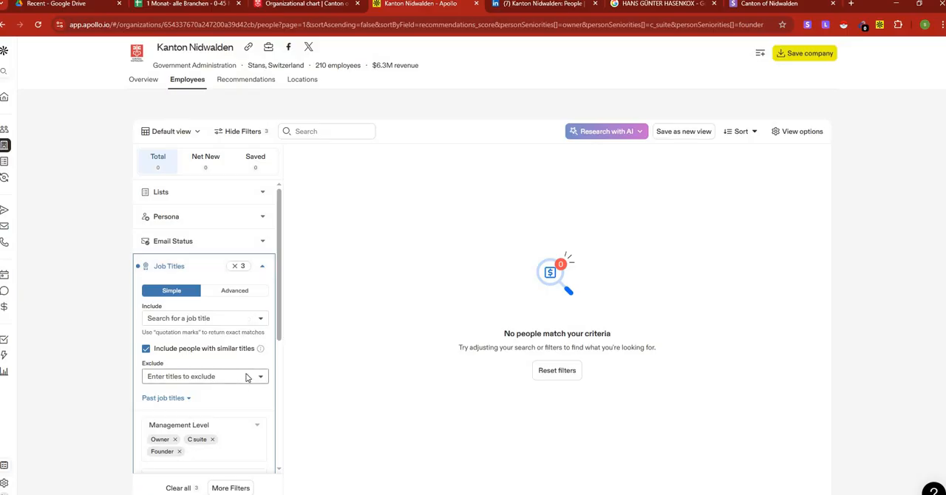
scroll(246, 376, down, 2)
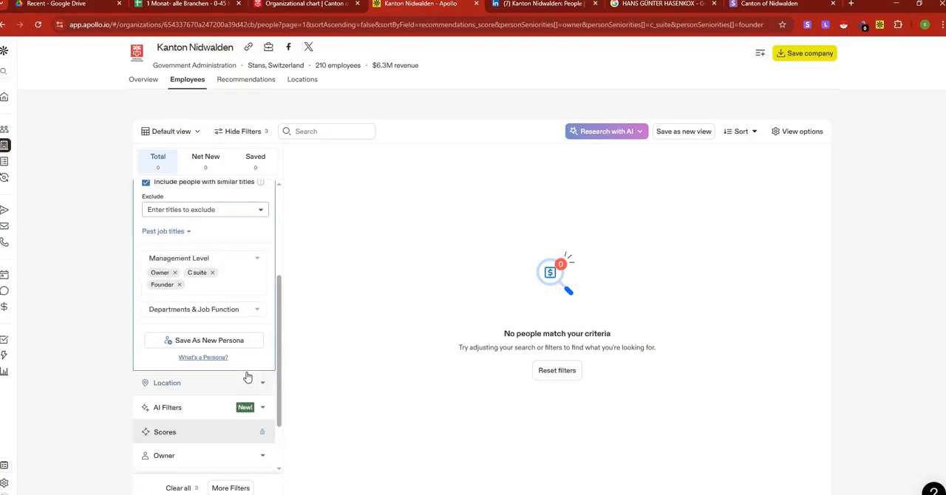
click(257, 261)
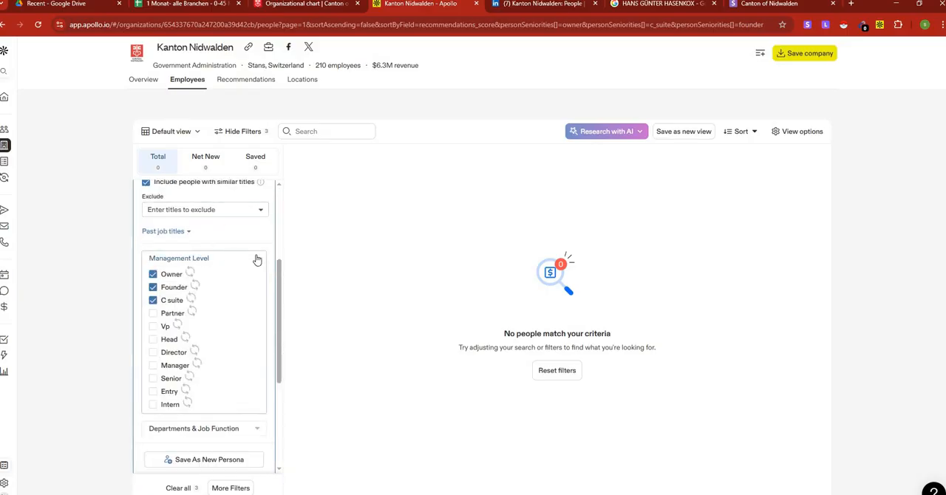
click(153, 314)
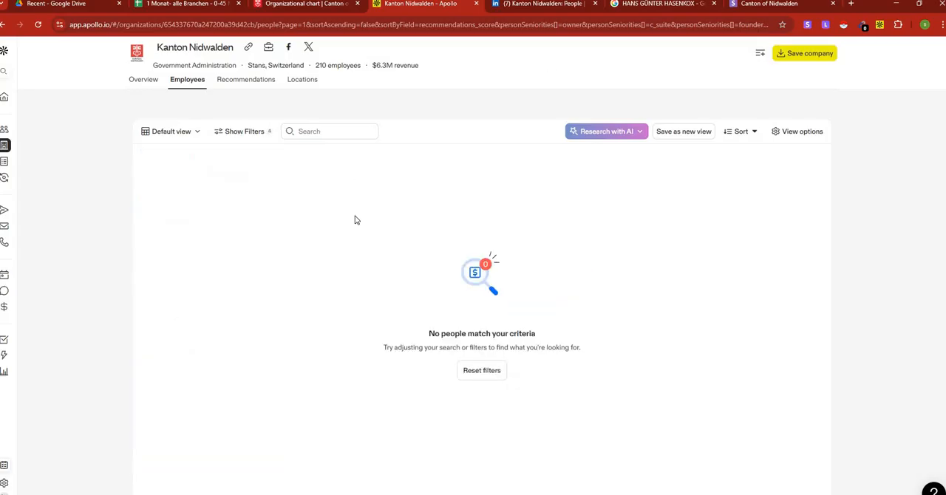
Copy the Kanton Nidwalden company name from cell B884 of the spreadsheet and search Google for "Kanton Nidwalden Staatskanzlei ceo".
click(749, 6)
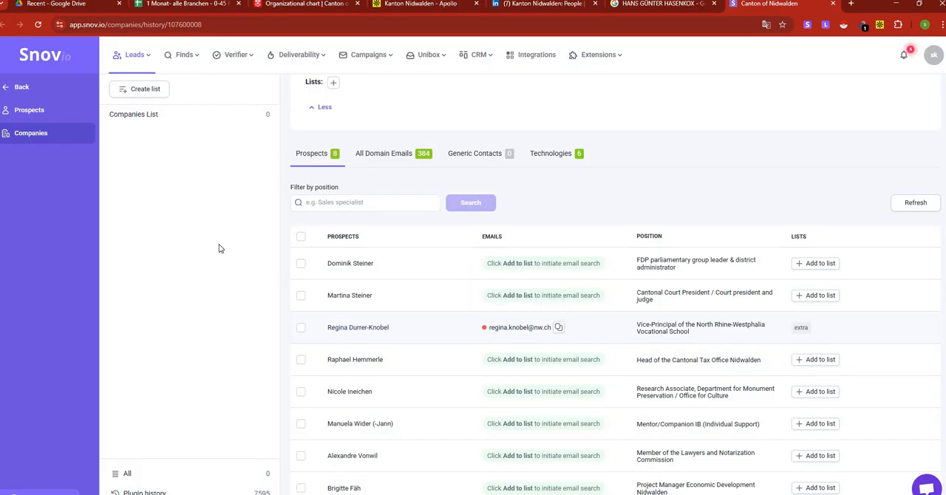
click(186, 5)
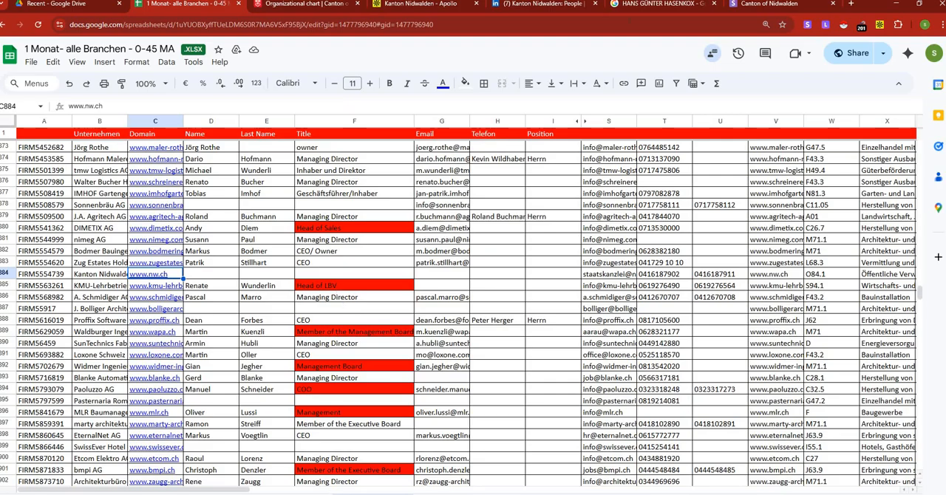
right_click(102, 275)
click(133, 139)
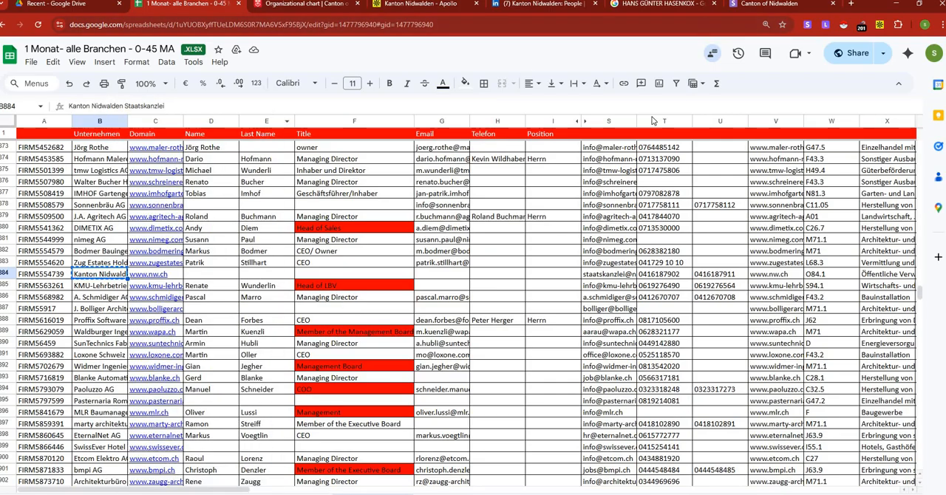
click(850, 4)
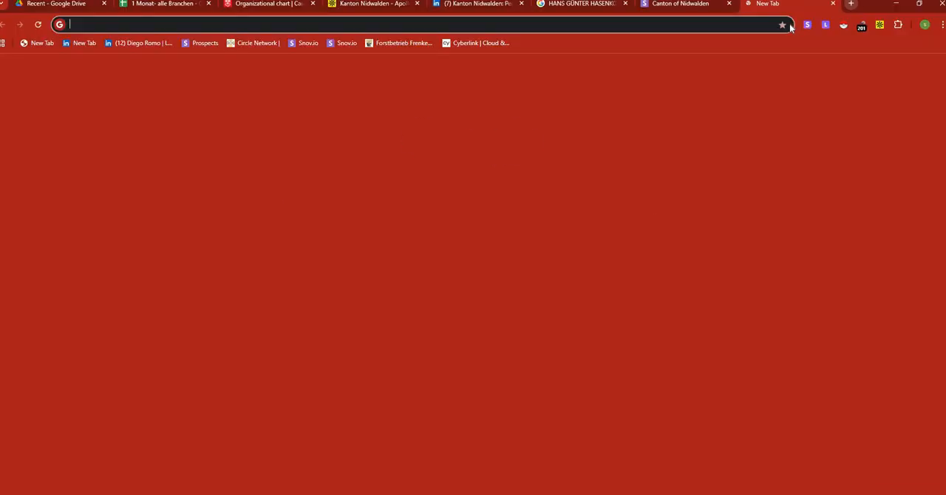
key(ctrl+v)
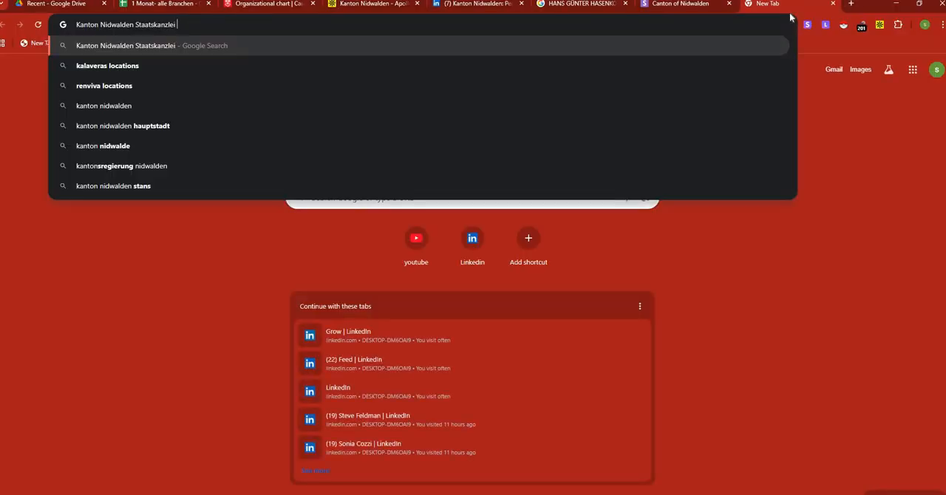
text(ceo)
key(Return)
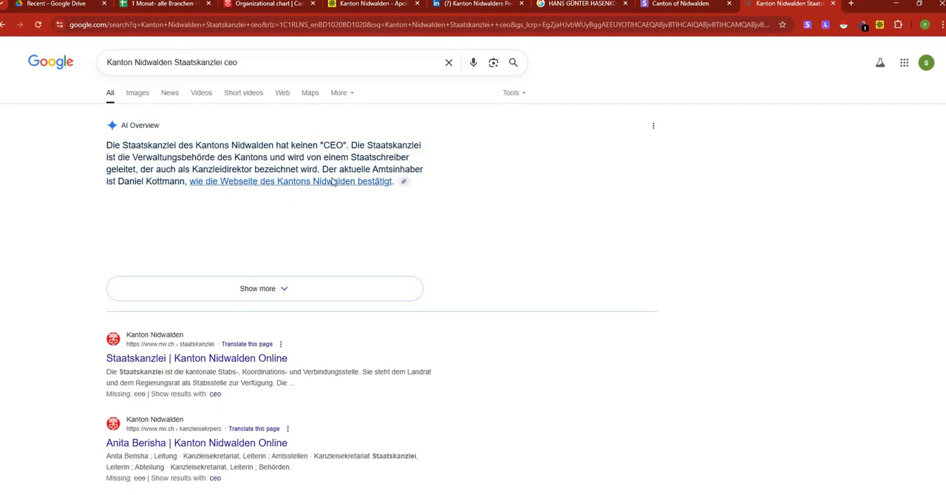
Translate the search results page to English and review who heads the State Chancellery.
right_click(516, 412)
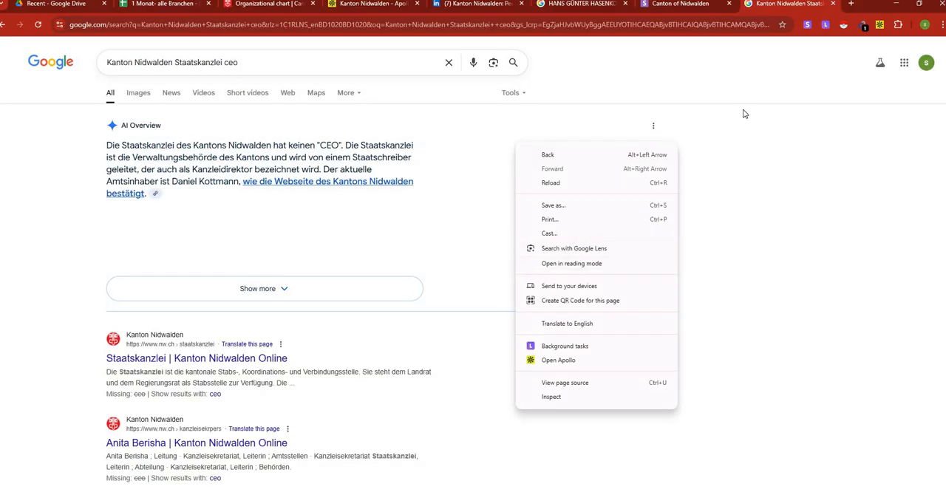
click(593, 324)
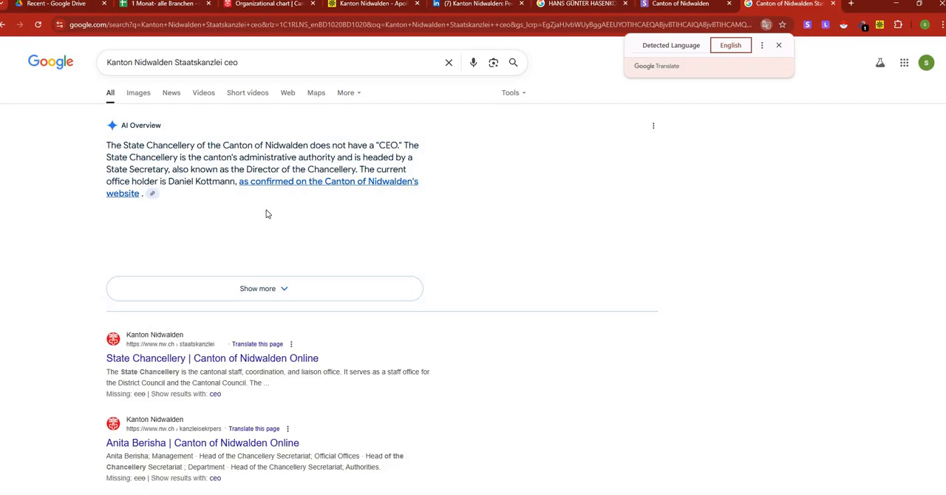
scroll(268, 213, down, 3)
Copy the Vice-Principal prospect's full name from the Snov.io company profile into Name cell D884 of the spreadsheet.
click(673, 6)
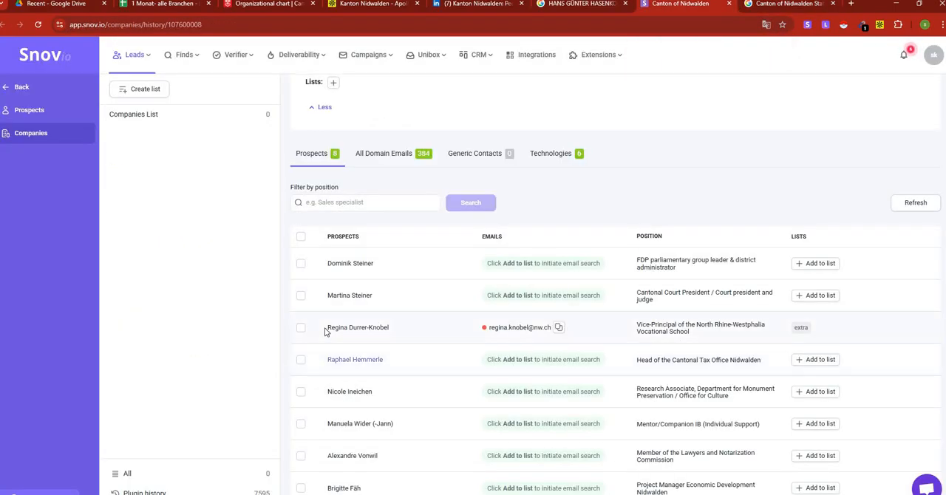
drag(325, 330, 394, 329)
right_click(382, 328)
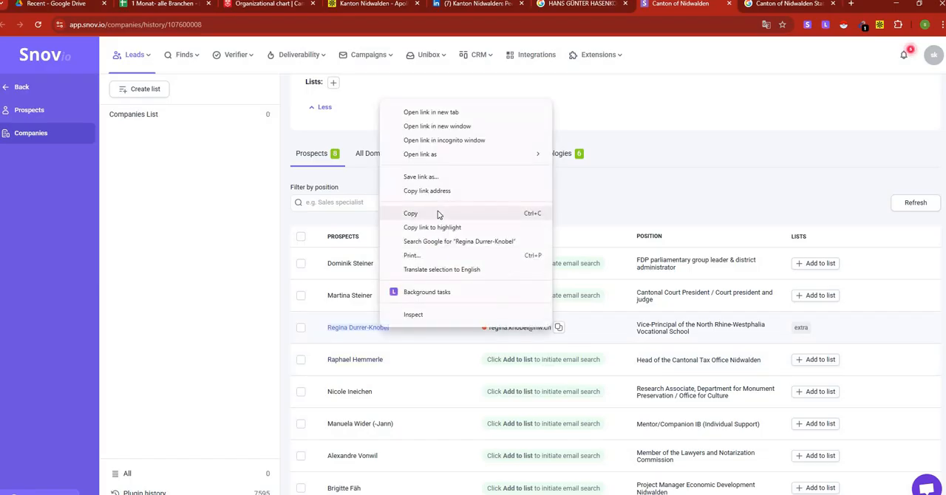
click(437, 214)
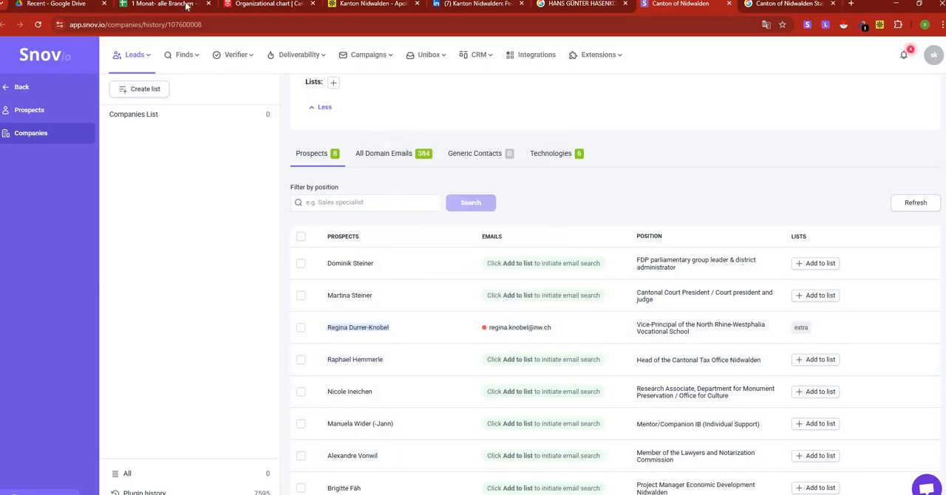
key(ctrl+2)
click(209, 274)
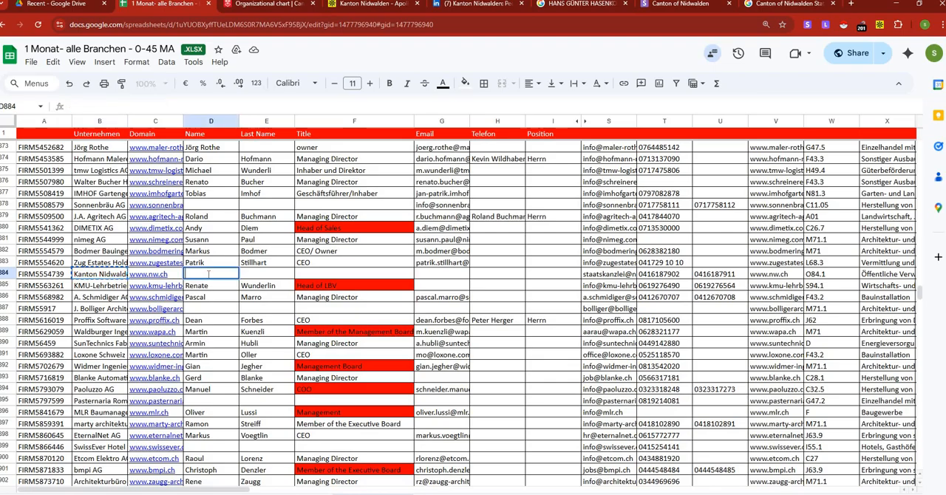
key(ctrl+v)
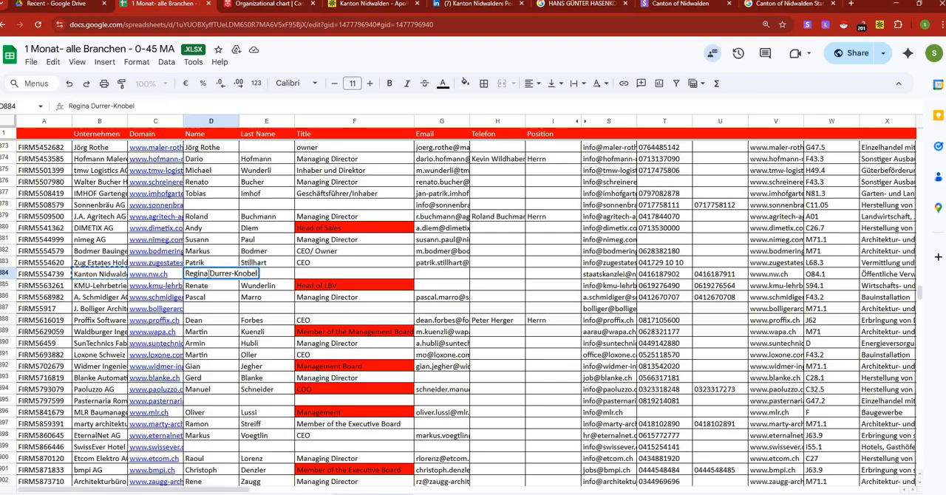
Remove the first part of the double surname and move the remaining surname from D884 into Last Name cell E884.
drag(211, 274, 231, 274)
key(BackSpace)
double_click(221, 273)
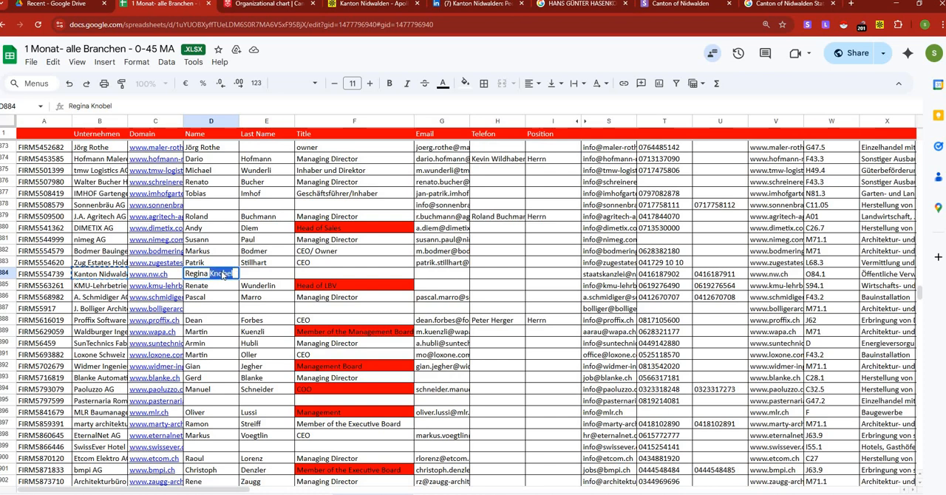
right_click(221, 273)
click(272, 281)
click(272, 277)
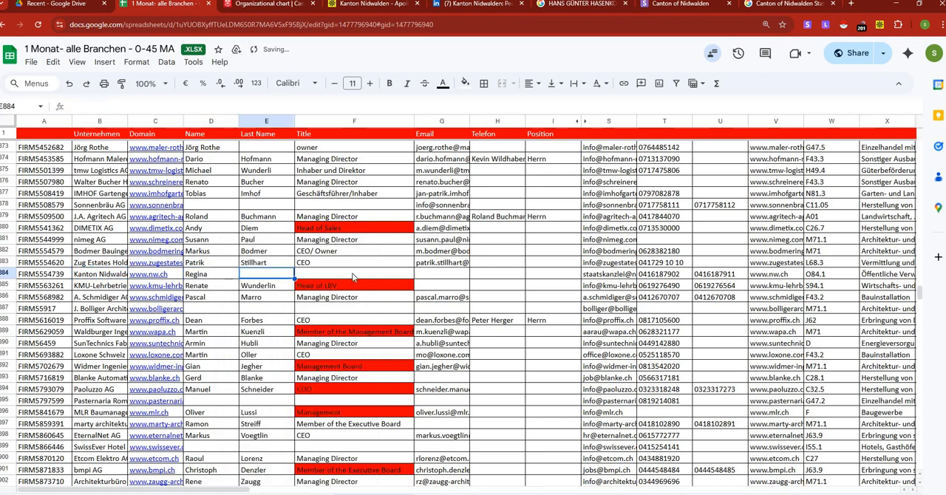
key(ctrl+v)
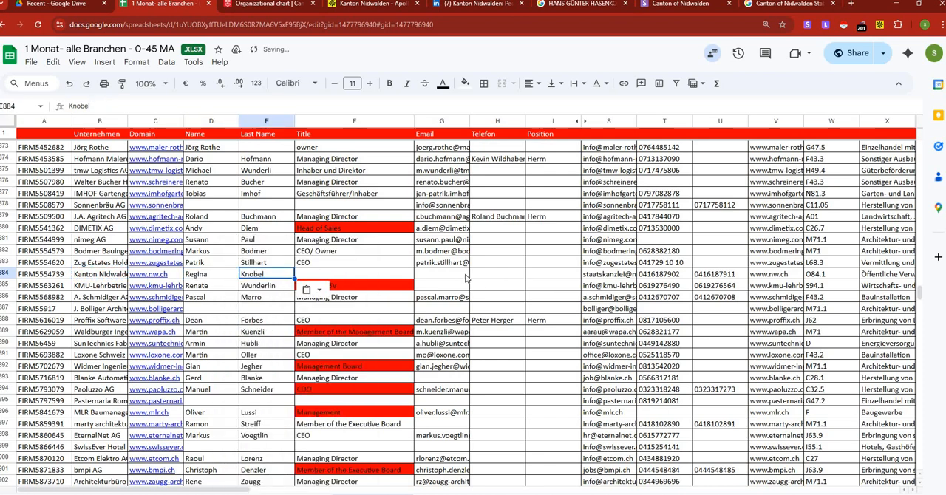
Copy Kanton Nidwalden's general office email from cell S884 into Email cell G884.
right_click(600, 279)
click(629, 137)
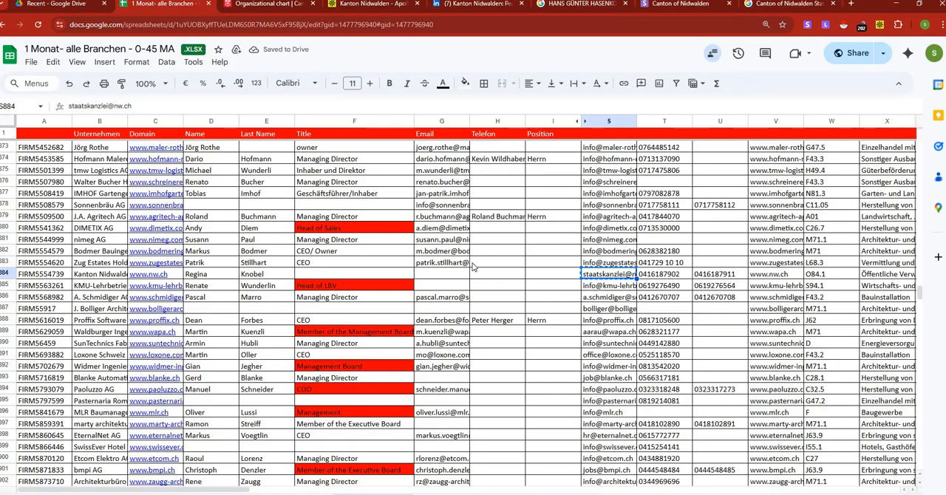
click(452, 274)
key(ctrl+v)
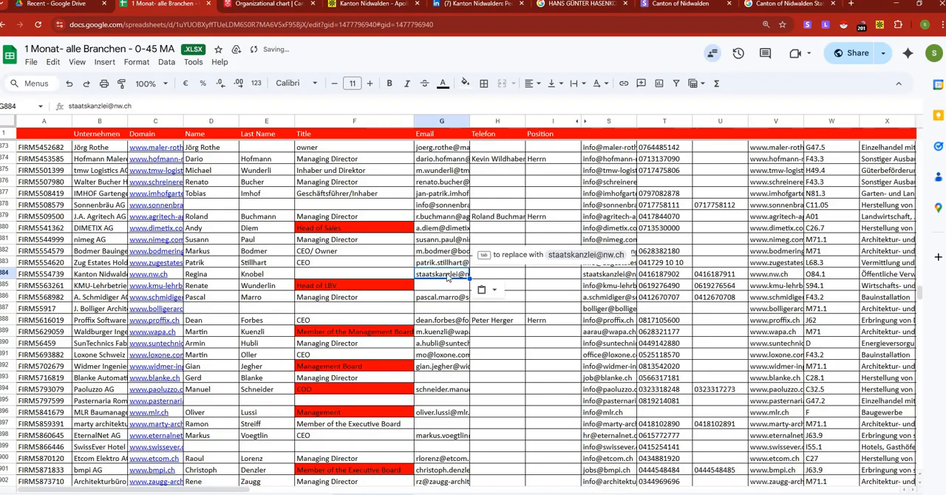
click(384, 273)
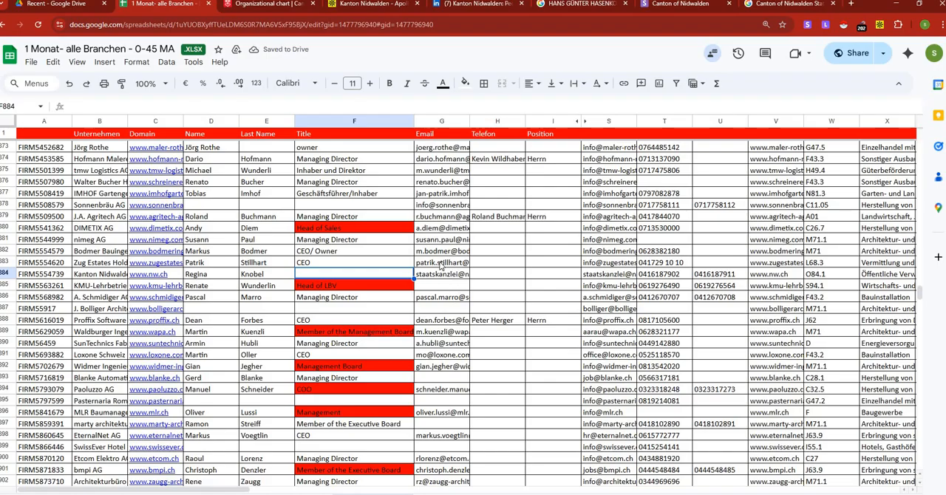
Copy the Zug Estates contact's email from cell G883 and check it with Snov.io's Single Email Verification.
click(441, 263)
right_click(441, 269)
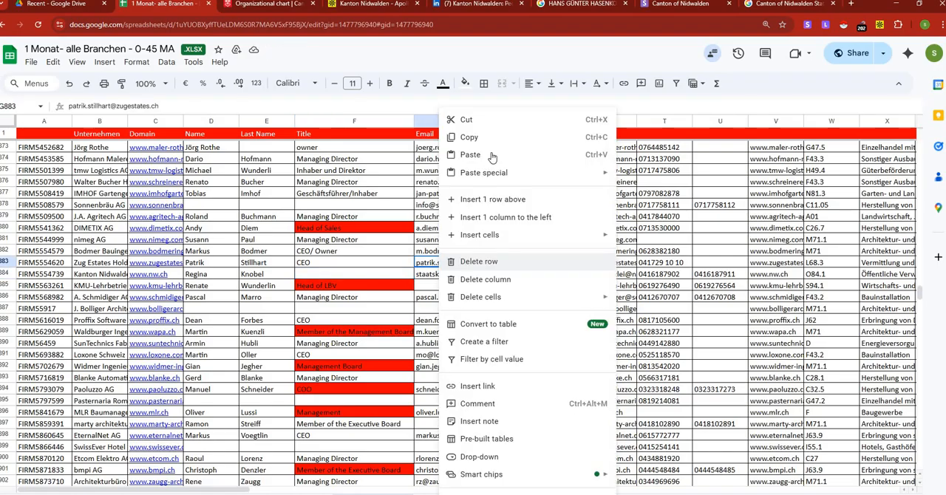
click(493, 143)
scroll(453, 266, down, 10)
scroll(453, 267, up, 10)
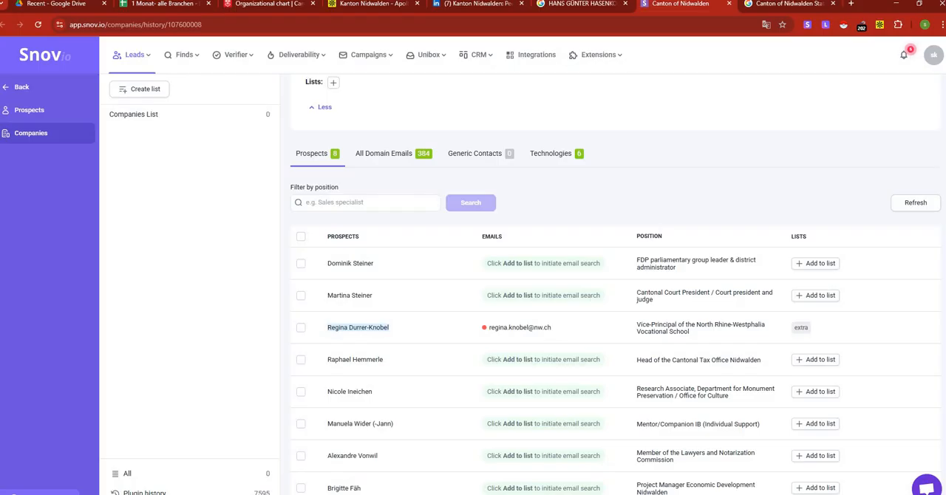
click(679, 3)
mouse_move(254, 58)
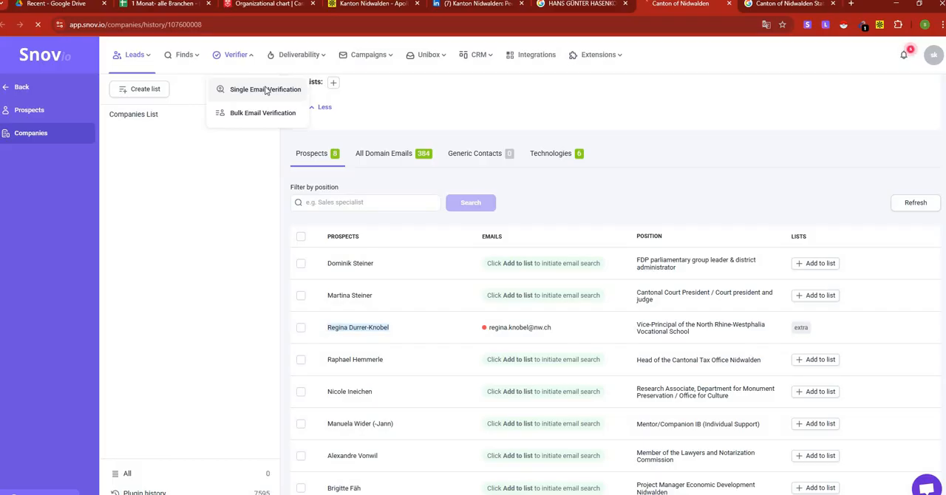
click(265, 90)
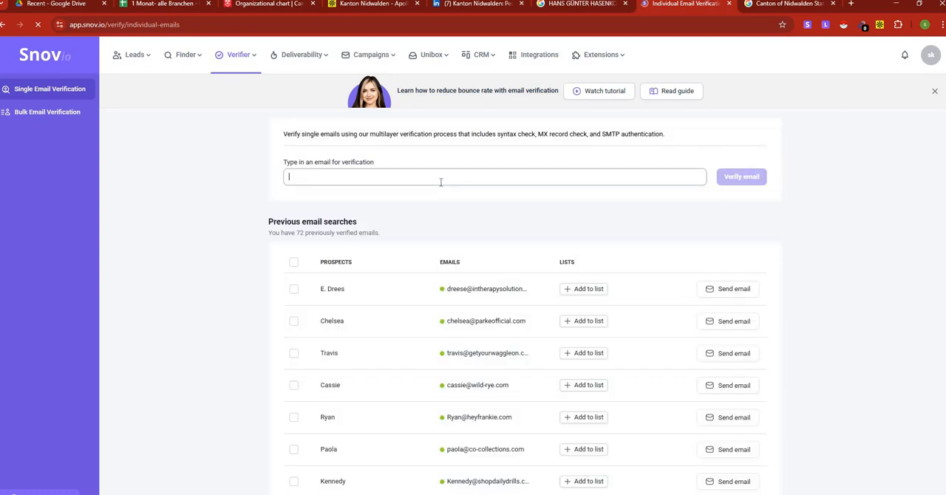
right_click(382, 178)
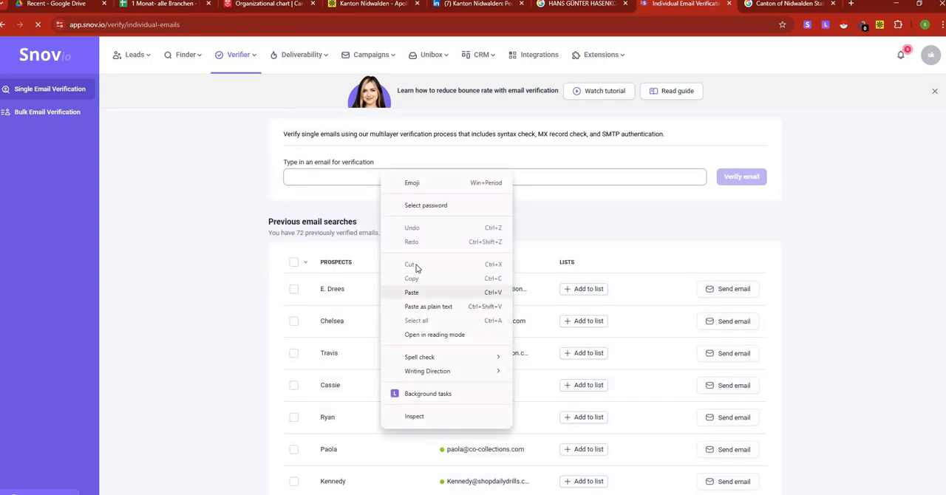
click(417, 293)
click(734, 186)
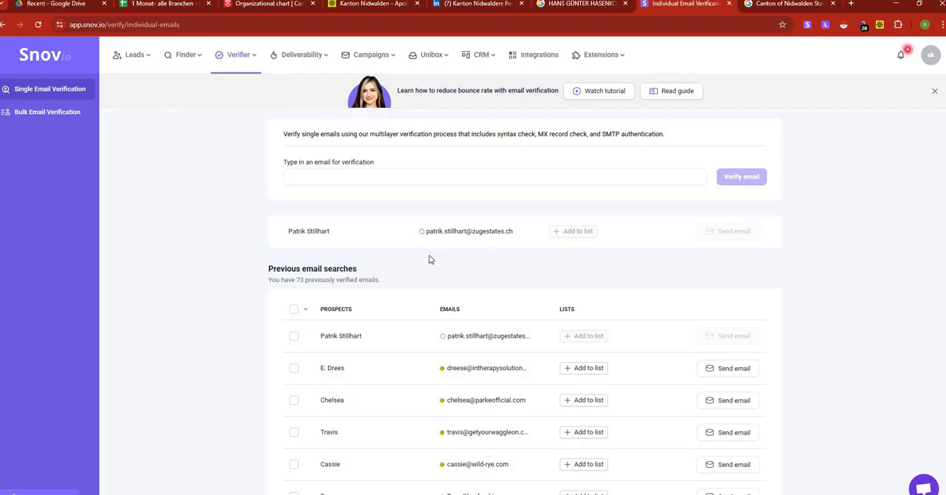
mouse_move(433, 235)
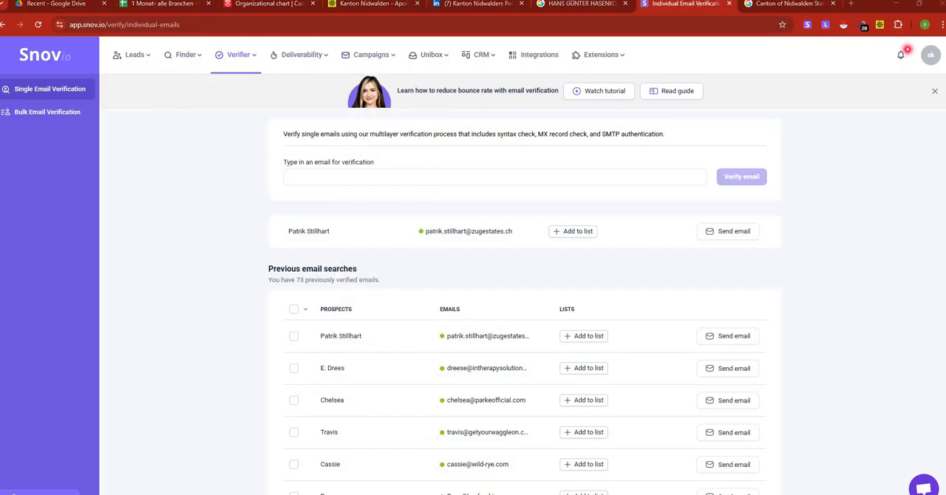
Return to the spreadsheet and select the empty Title cell F884 in Kanton Nidwalden's row.
click(166, 4)
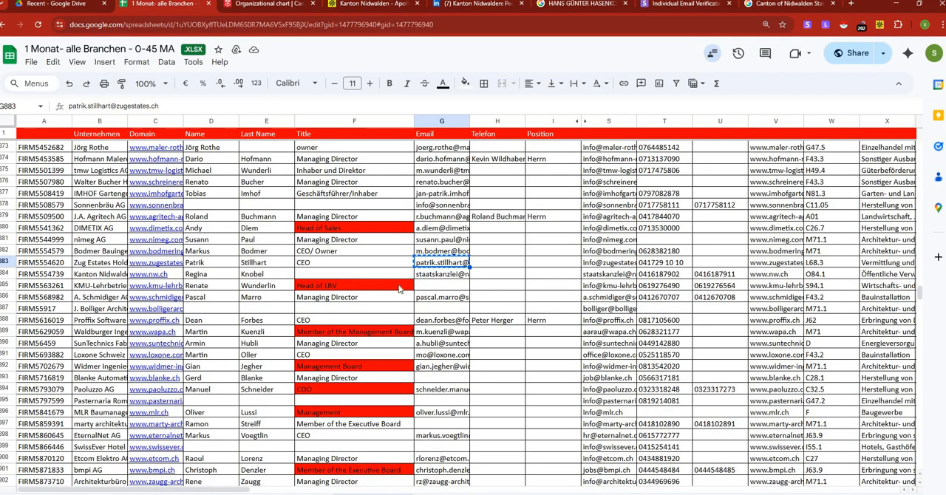
click(372, 277)
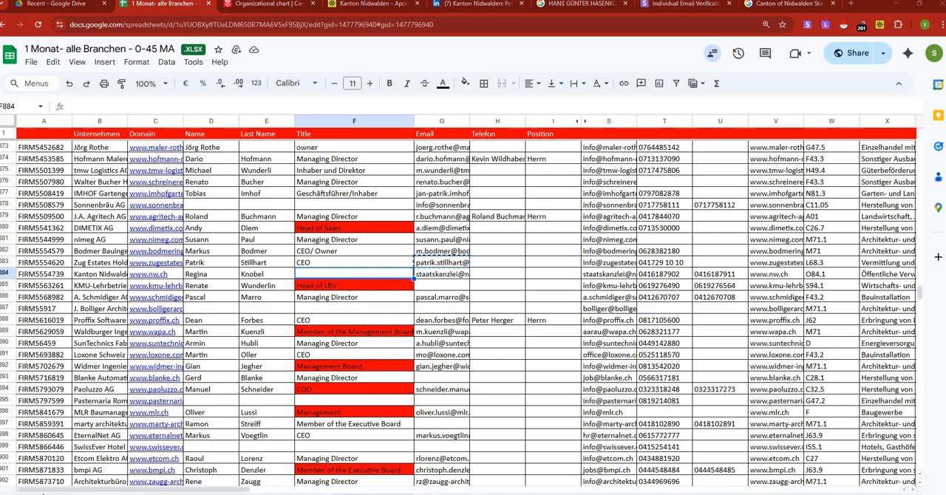
click(805, 494)
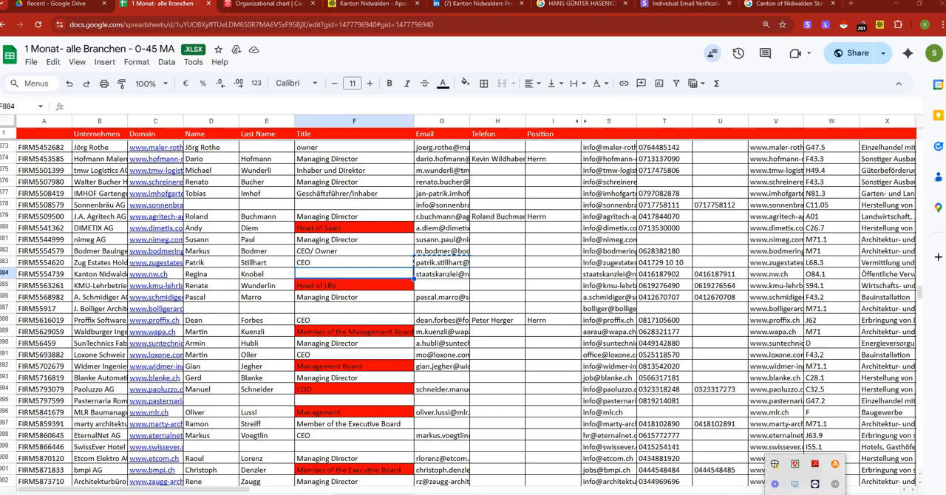